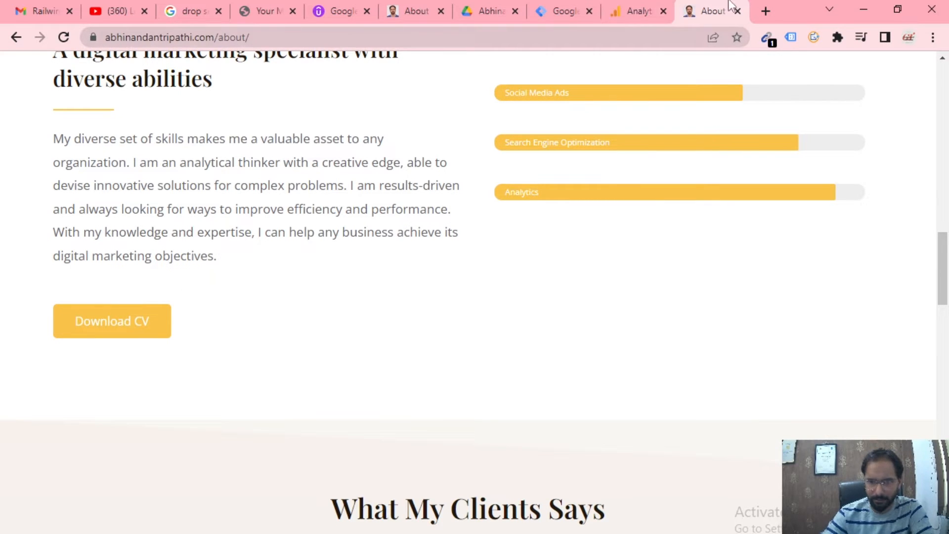
Switch to the Google Tag Manager container and create a new trigger named "Download CV Trigger".
{"action": "mouse_move", "coordinate": [645, 5]}
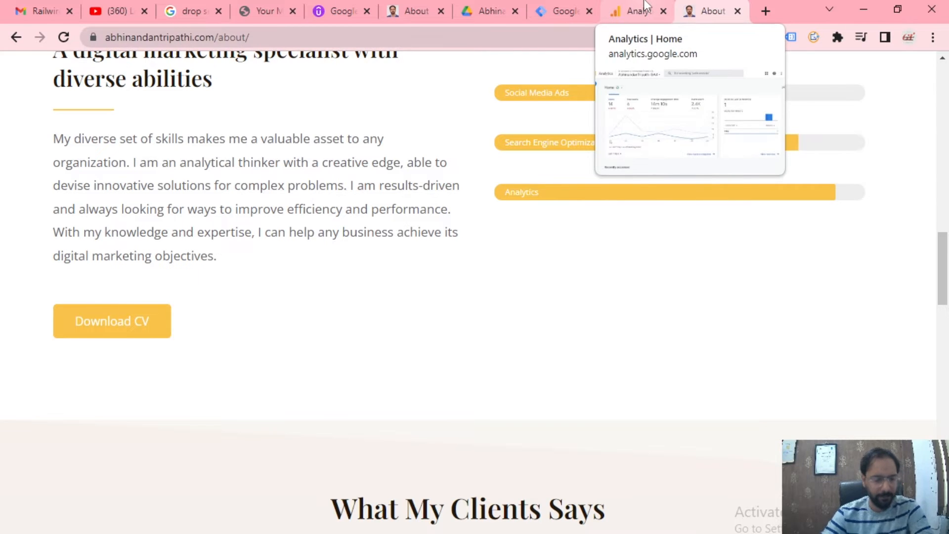
{"action": "left_click_drag", "start_coordinate": [645, 5], "coordinate": [591, 7]}
{"action": "left_click", "coordinate": [639, 11]}
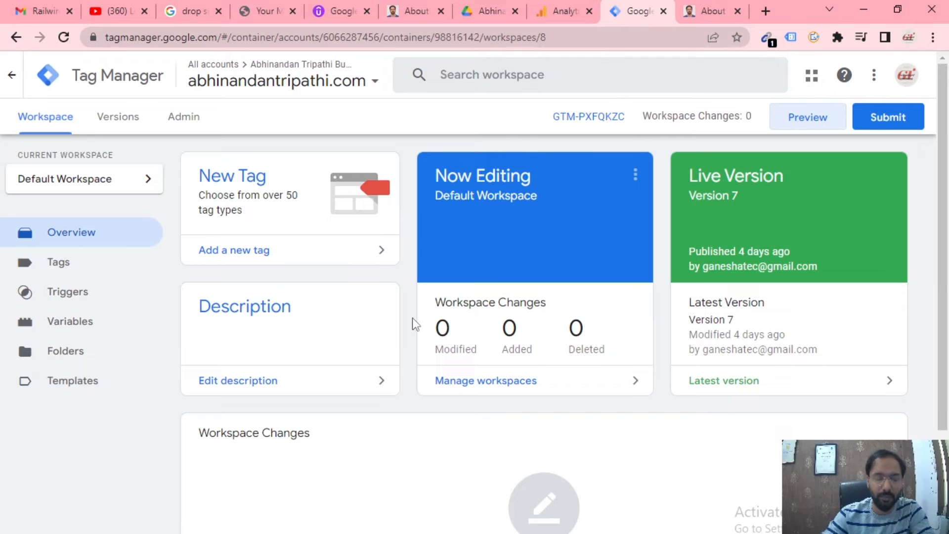
{"action": "left_click", "coordinate": [96, 302]}
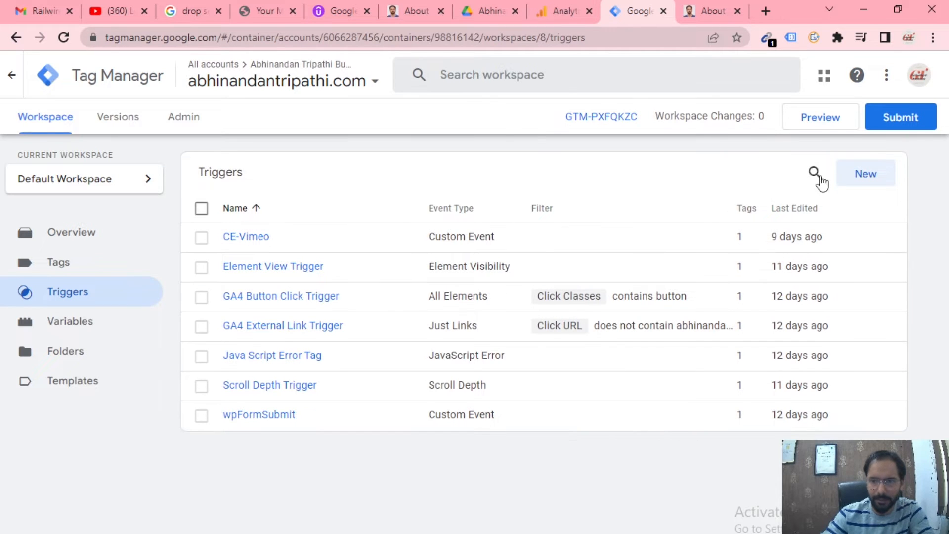
{"action": "left_click", "coordinate": [866, 174]}
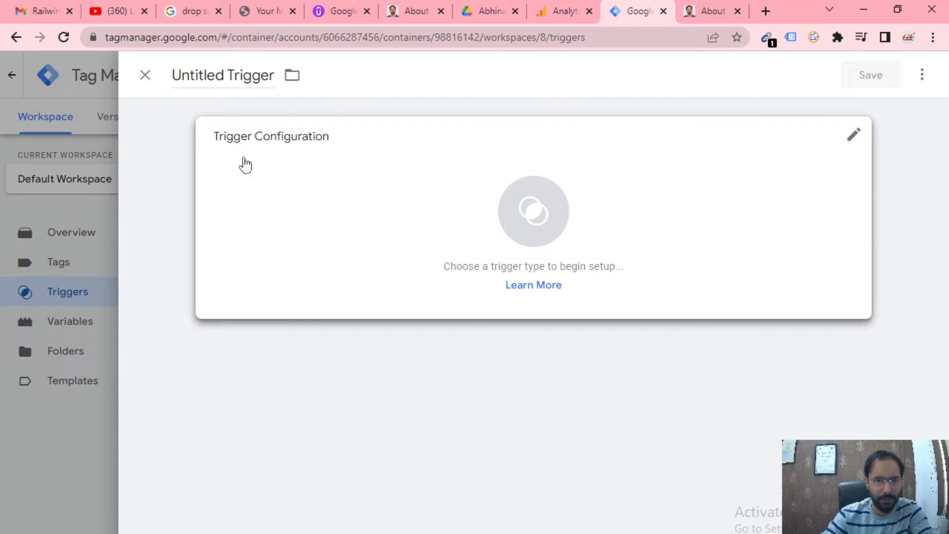
{"action": "double_click", "coordinate": [241, 79]}
{"action": "triple_click", "coordinate": [240, 79]}
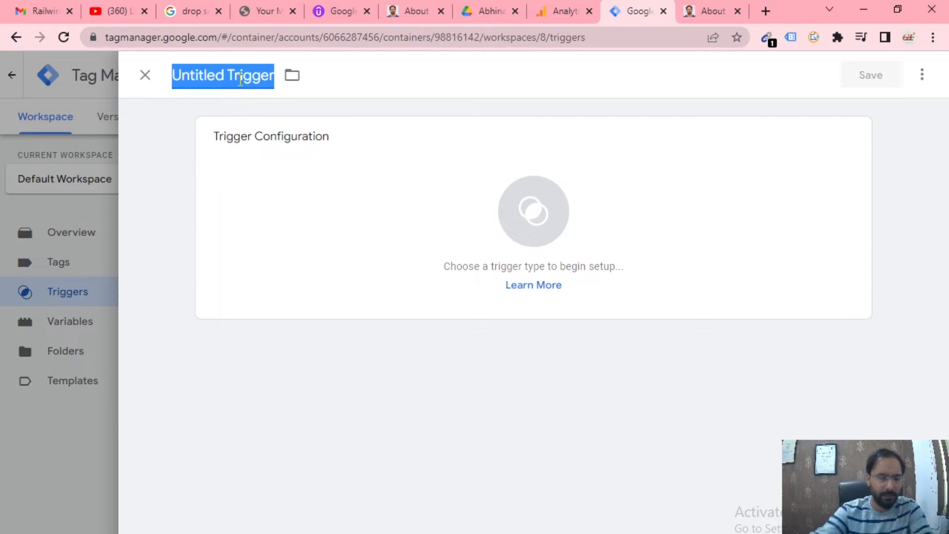
{"action": "type", "text": "Download"}
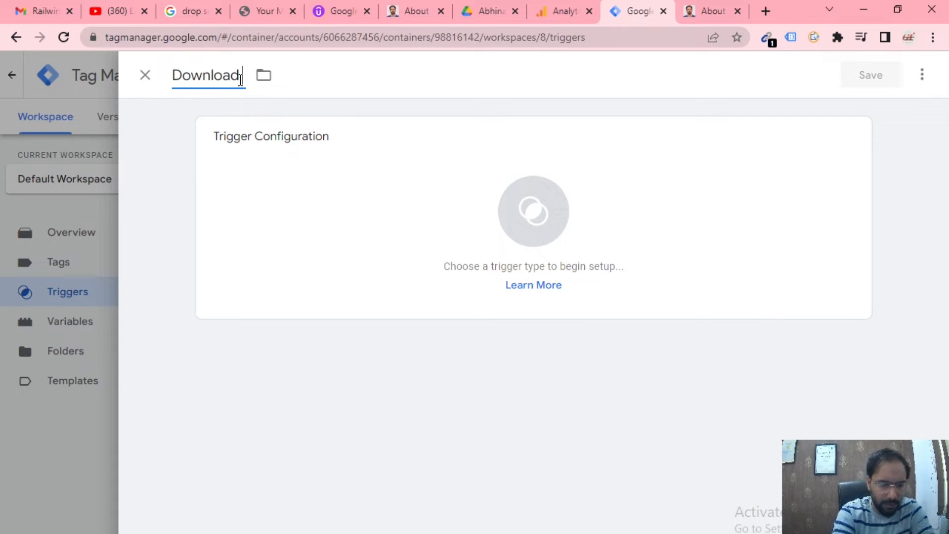
{"action": "type", "text": " CV"}
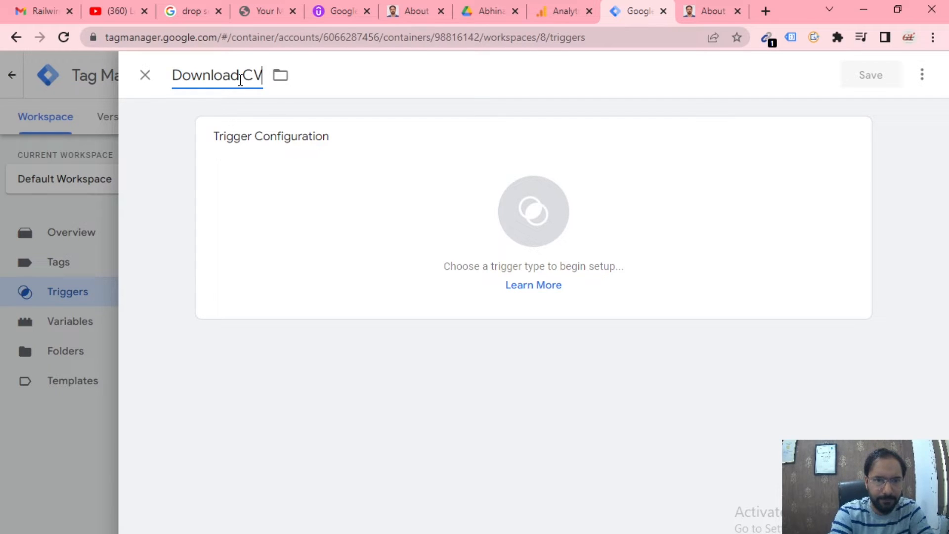
{"action": "type", "text": " Tri"}
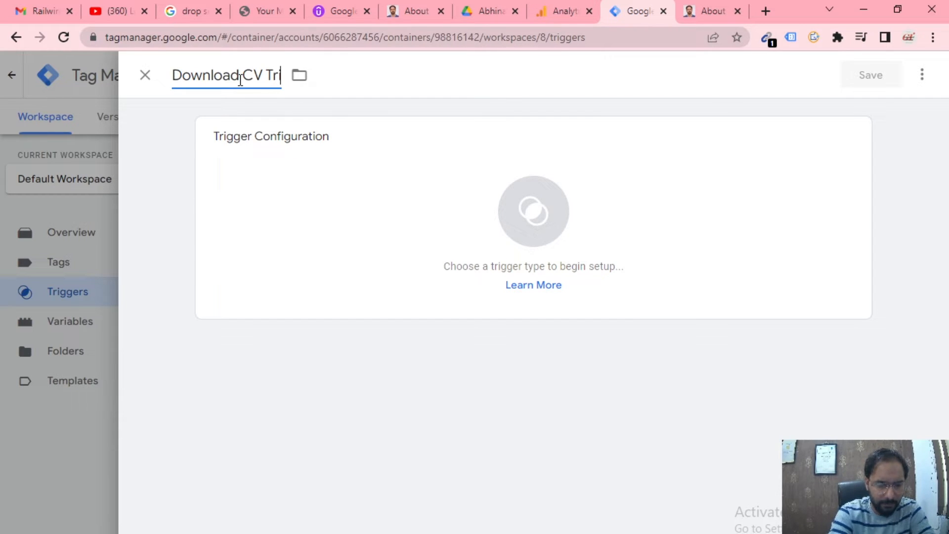
{"action": "type", "text": "gger"}
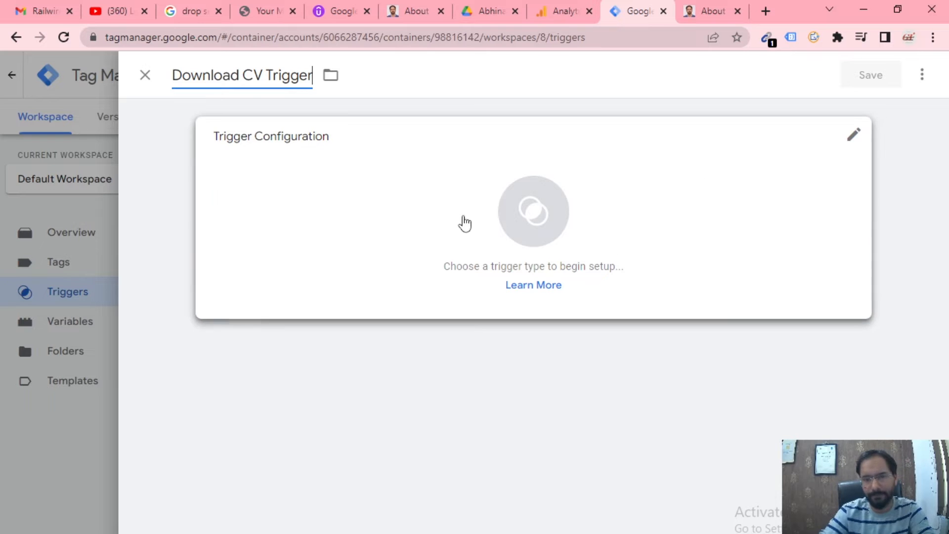
Set the trigger type of the Download CV Trigger to Click - Just Links.
{"action": "left_click", "coordinate": [536, 212]}
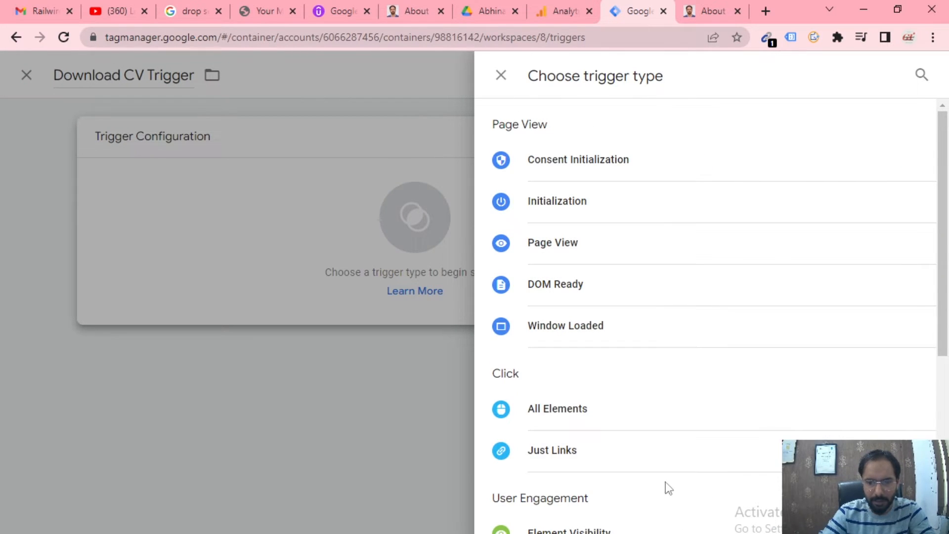
{"action": "scroll", "coordinate": [648, 398], "scroll_direction": "down", "scroll_amount": 6}
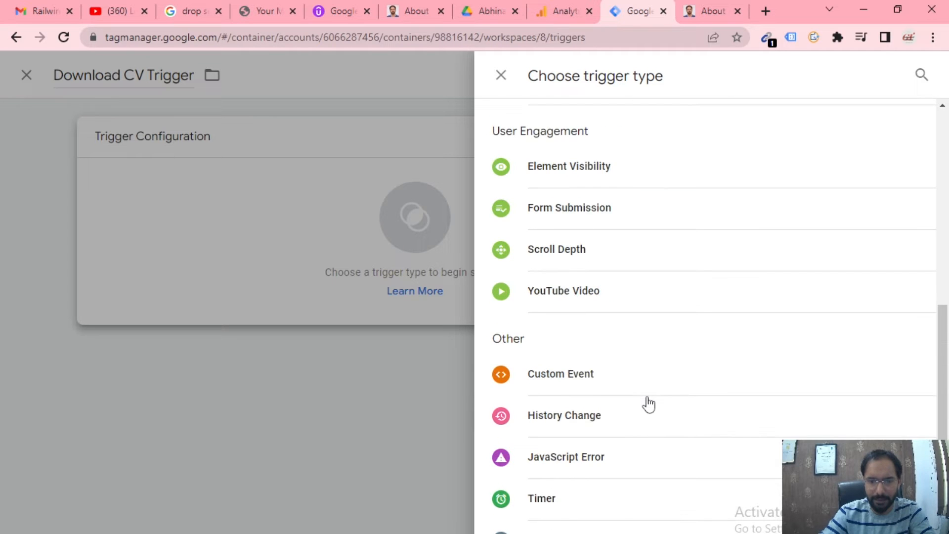
{"action": "scroll", "coordinate": [647, 407], "scroll_direction": "up", "scroll_amount": 7}
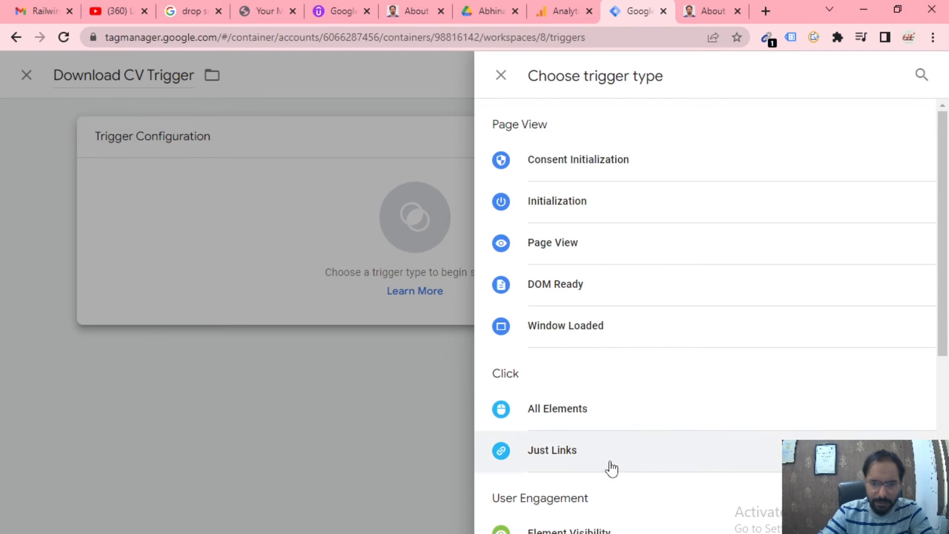
{"action": "left_click", "coordinate": [615, 463]}
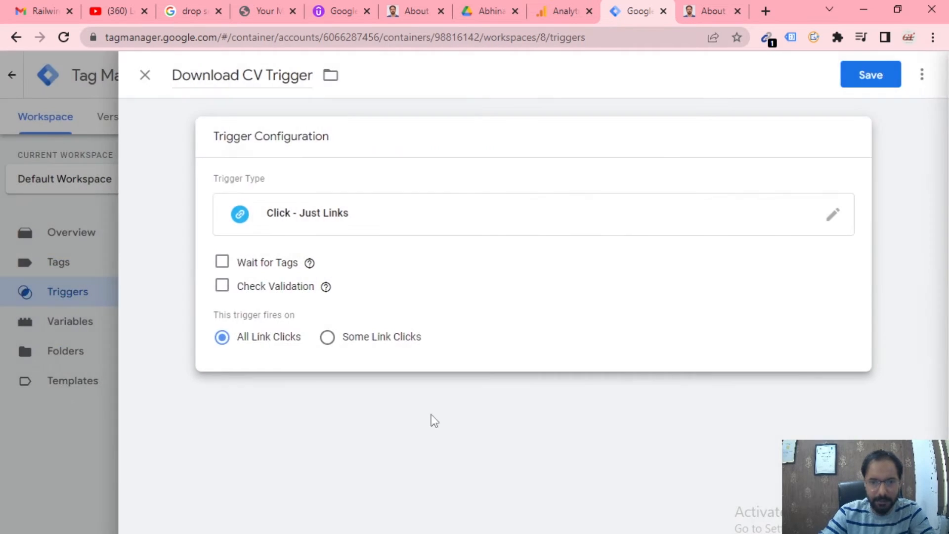
Make the trigger fire on Some Link Clicks, with a condition that Click URL matches RegEx.
{"action": "left_click", "coordinate": [329, 343]}
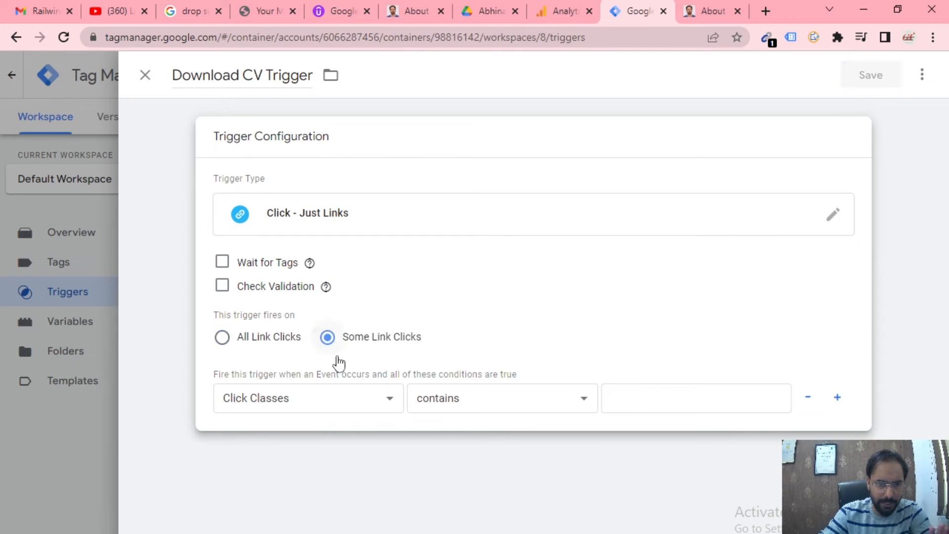
{"action": "left_click", "coordinate": [356, 403]}
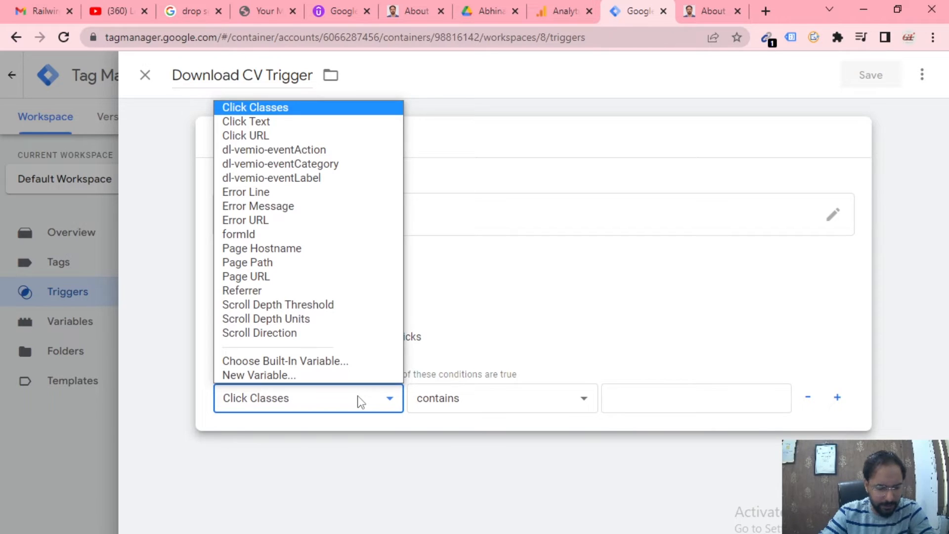
{"action": "left_click", "coordinate": [277, 135]}
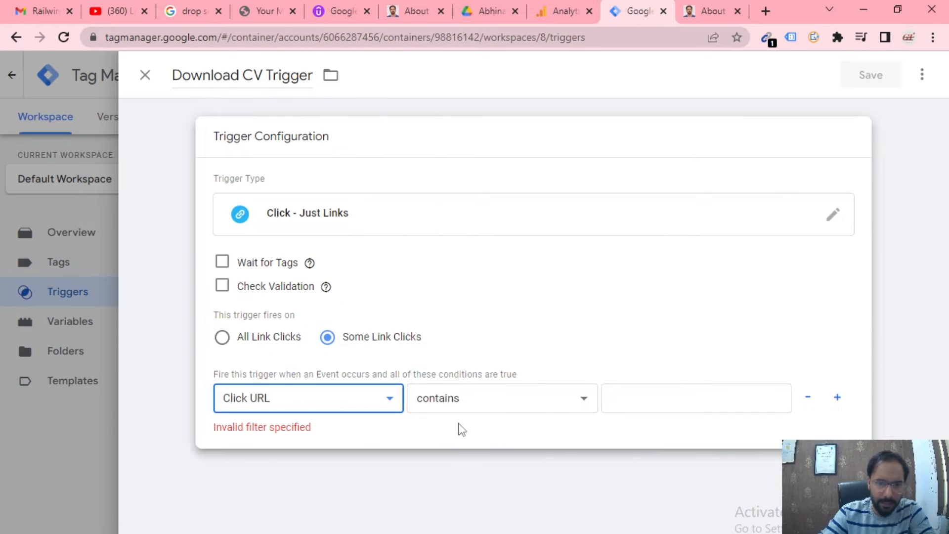
{"action": "left_click", "coordinate": [530, 411]}
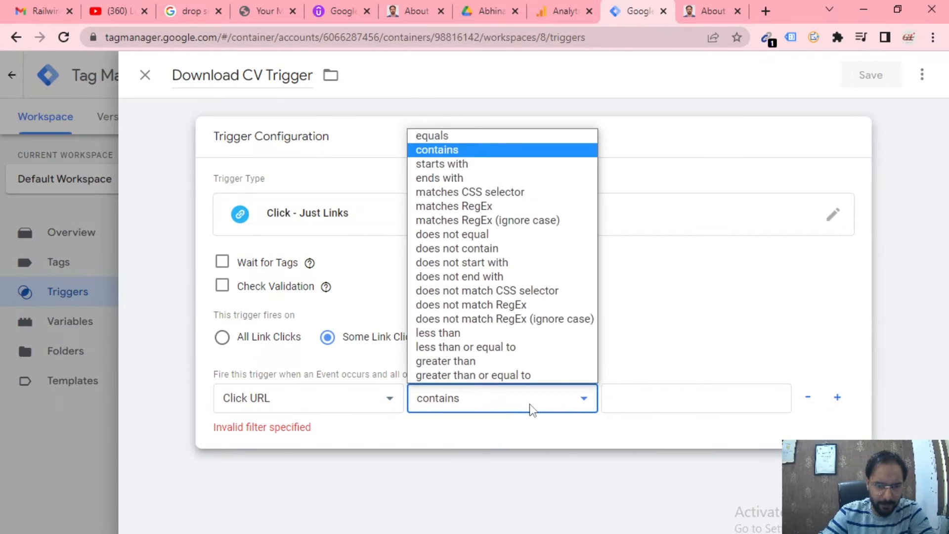
{"action": "left_click", "coordinate": [498, 207]}
{"action": "left_click", "coordinate": [658, 398]}
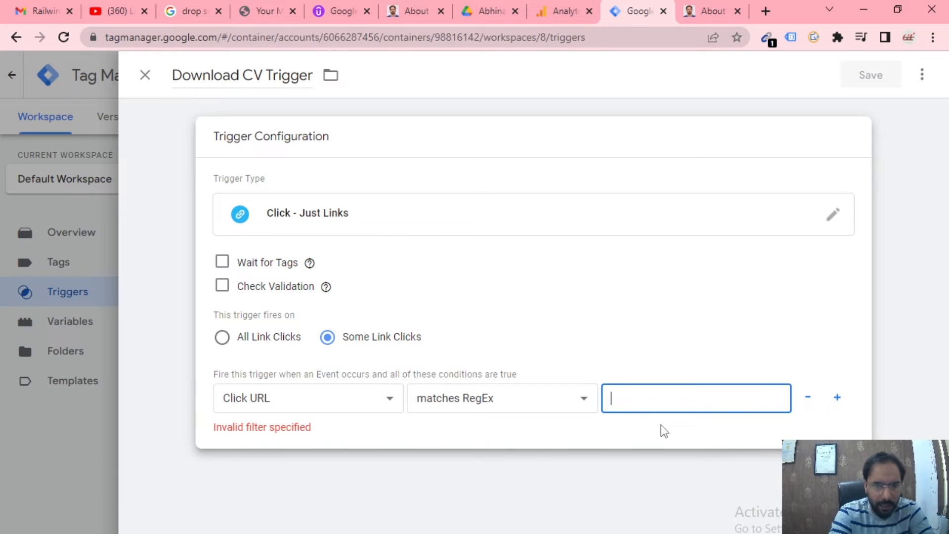
Examine the Download CV button on the website's About page and return to the trigger in Tag Manager.
{"action": "left_click", "coordinate": [711, 12]}
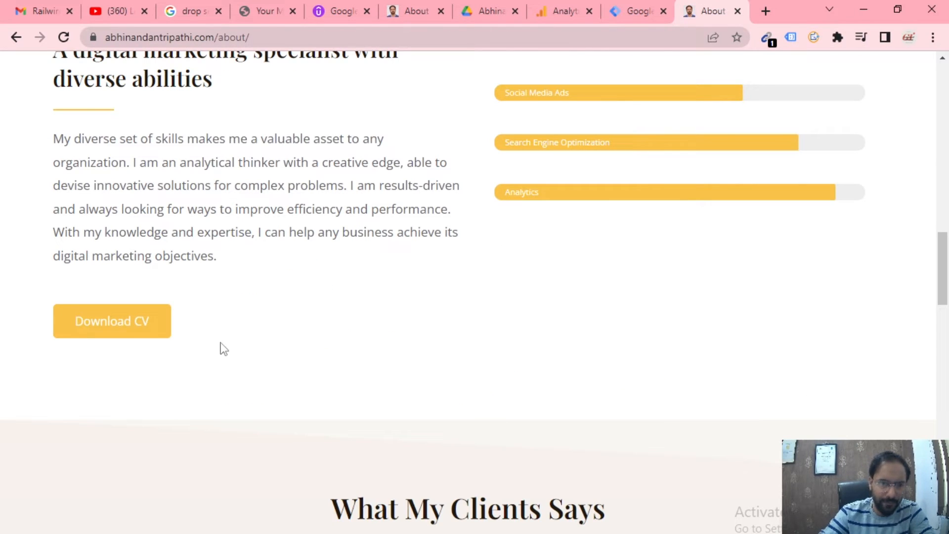
{"action": "left_click", "coordinate": [106, 330]}
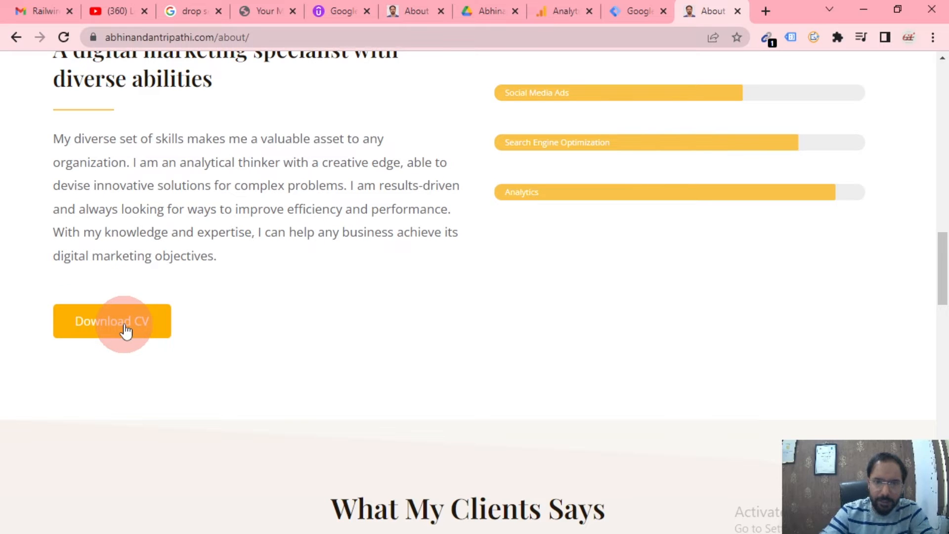
{"action": "left_click", "coordinate": [638, 11]}
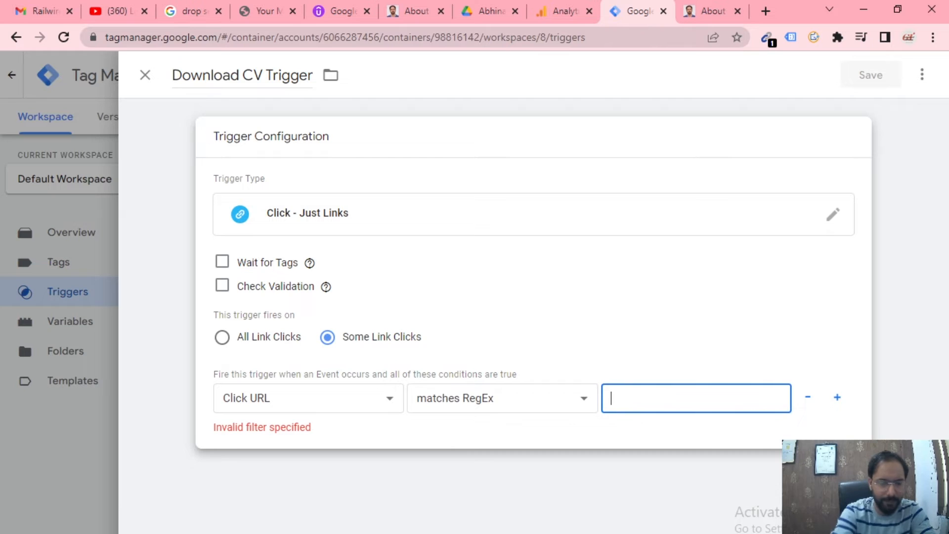
Set the Click URL condition's RegEx value to pdf|docx|xlsx and save the trigger.
{"action": "type", "text": "pdf"}
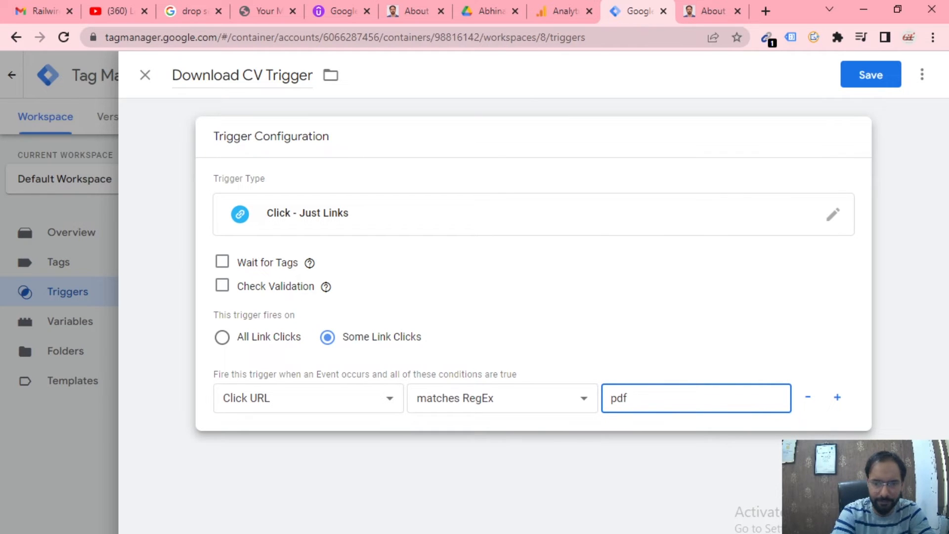
{"action": "type", "text": "|docx"}
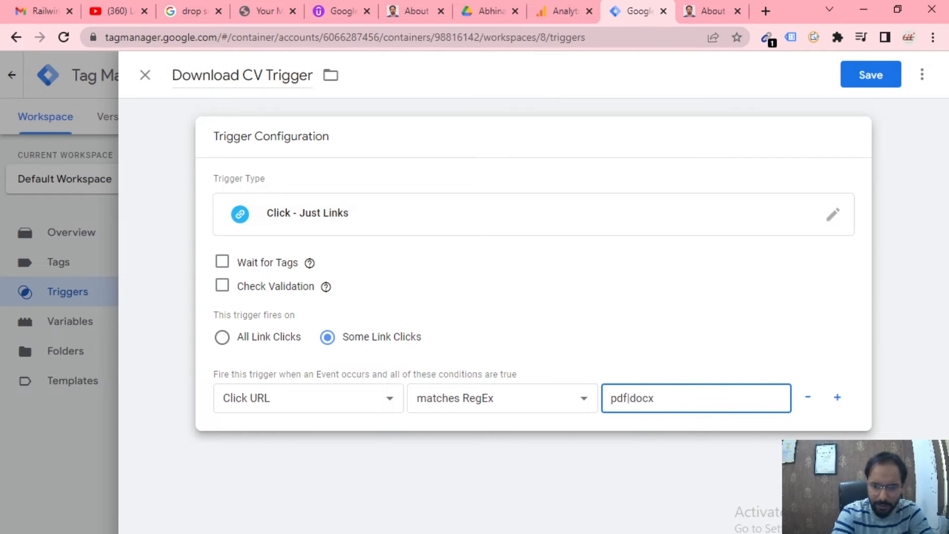
{"action": "type", "text": "|"}
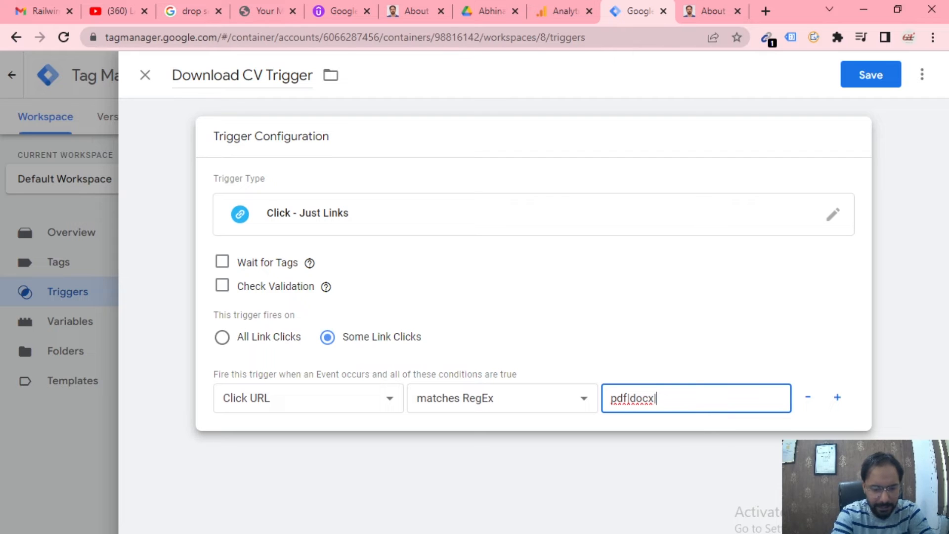
{"action": "type", "text": "x"}
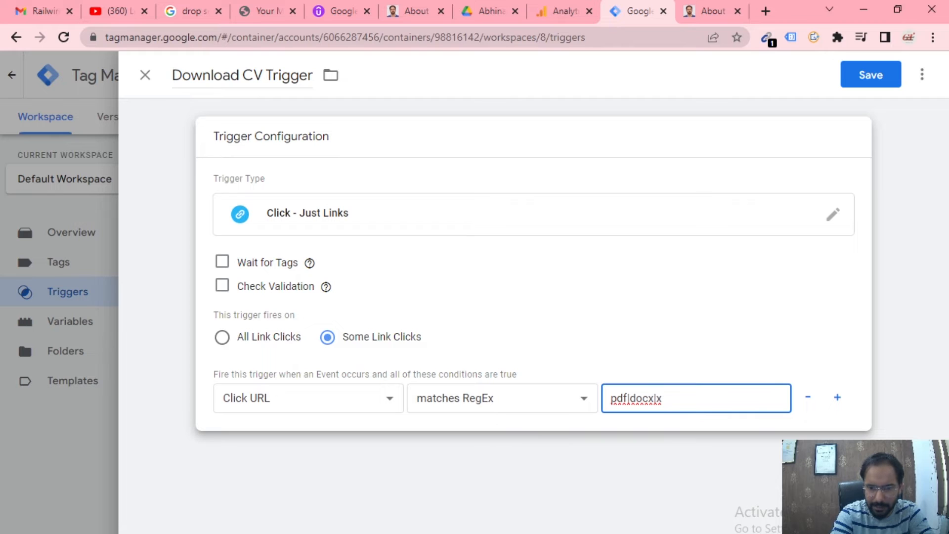
{"action": "type", "text": "lsx"}
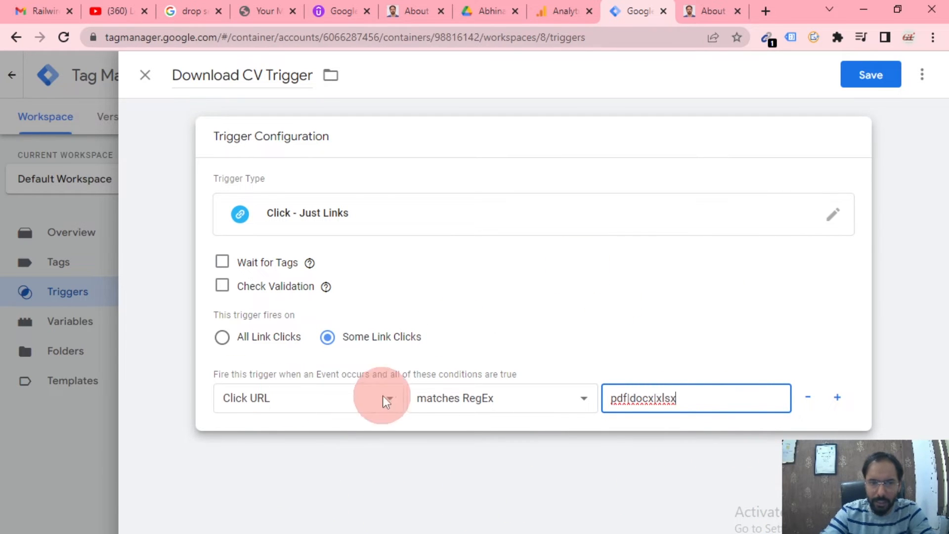
{"action": "left_click", "coordinate": [875, 78]}
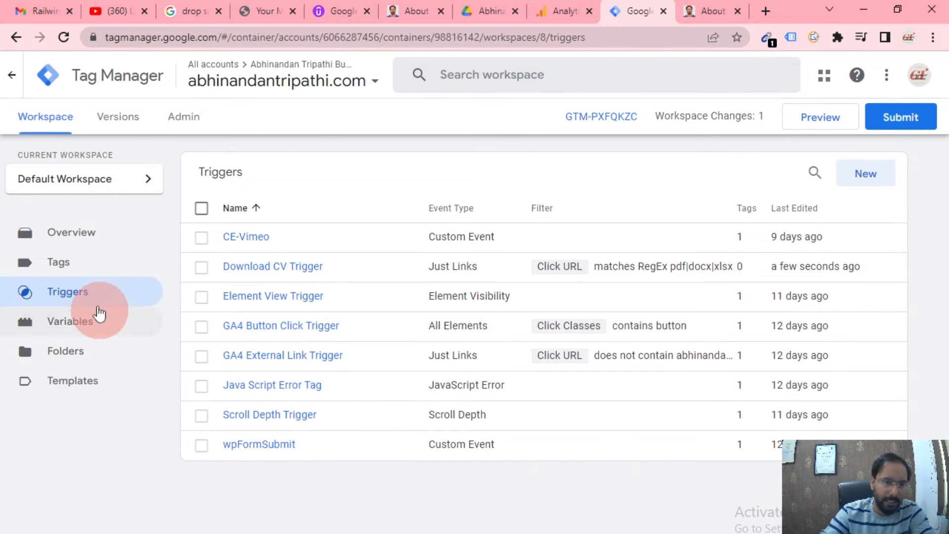
Create a new tag and set its type to Google Analytics: GA4 Event.
{"action": "left_click", "coordinate": [69, 273]}
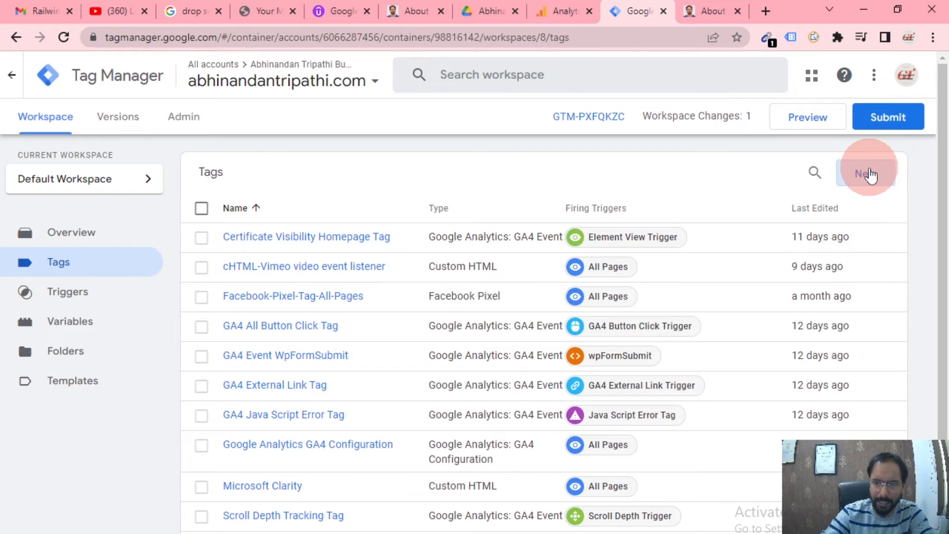
{"action": "left_click", "coordinate": [870, 174]}
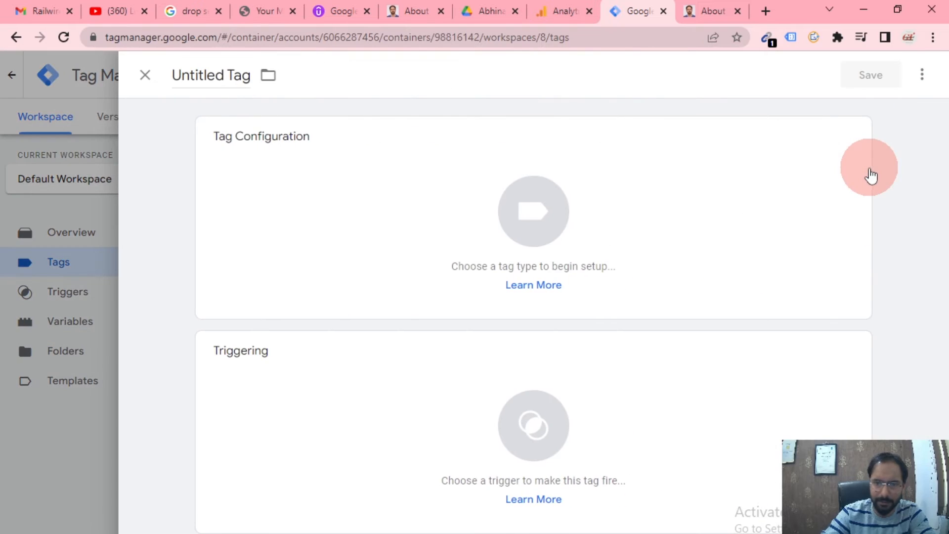
{"action": "left_click", "coordinate": [547, 216]}
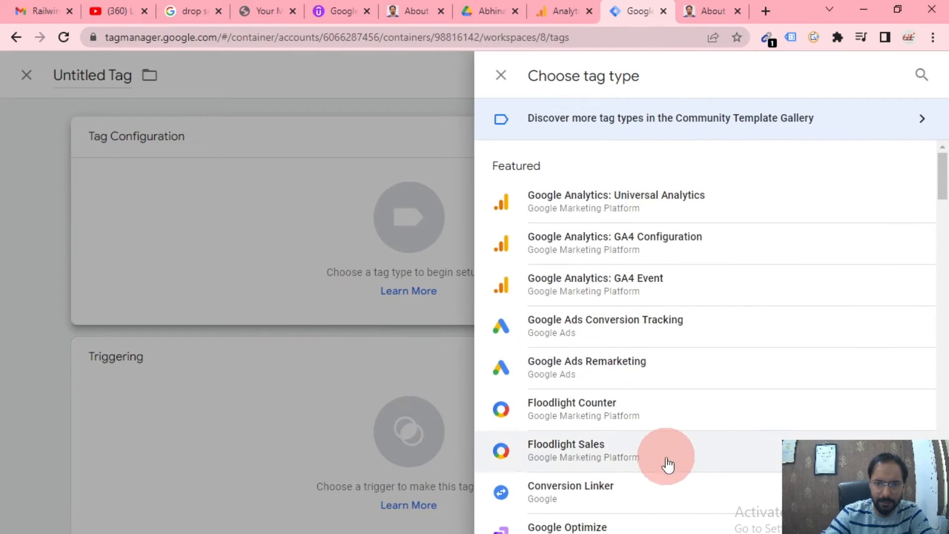
{"action": "left_click", "coordinate": [673, 298]}
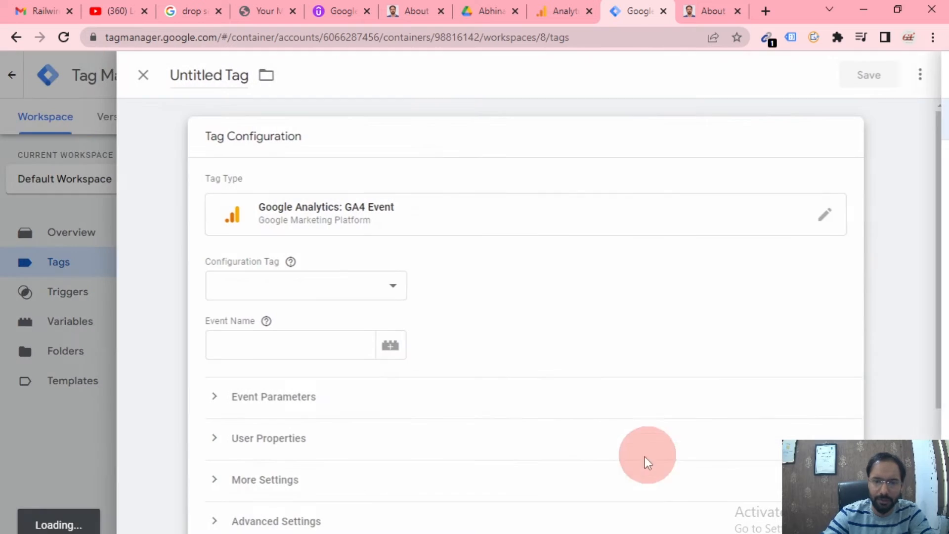
Set the tag's configuration tag to Google Analytics GA4 Configuration and its event name to Download CV.
{"action": "left_click", "coordinate": [357, 286]}
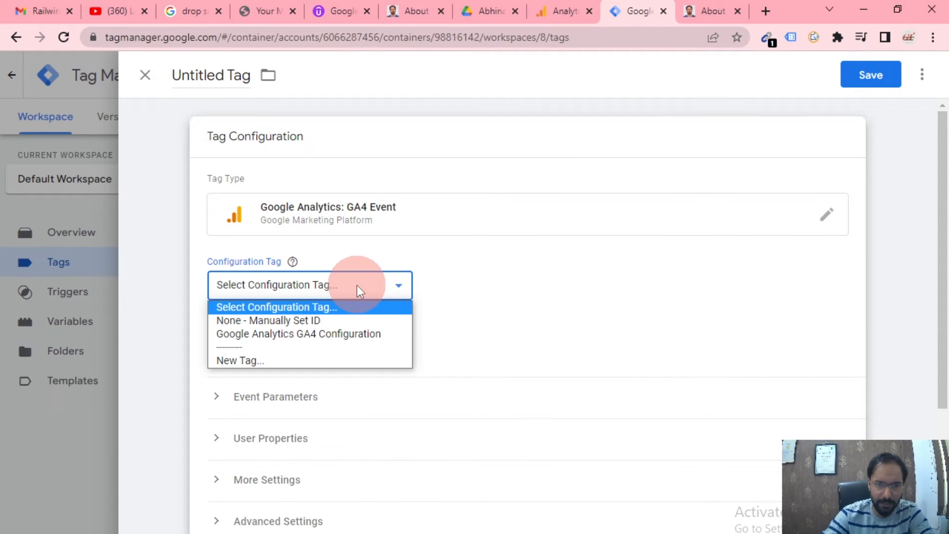
{"action": "left_click", "coordinate": [366, 334]}
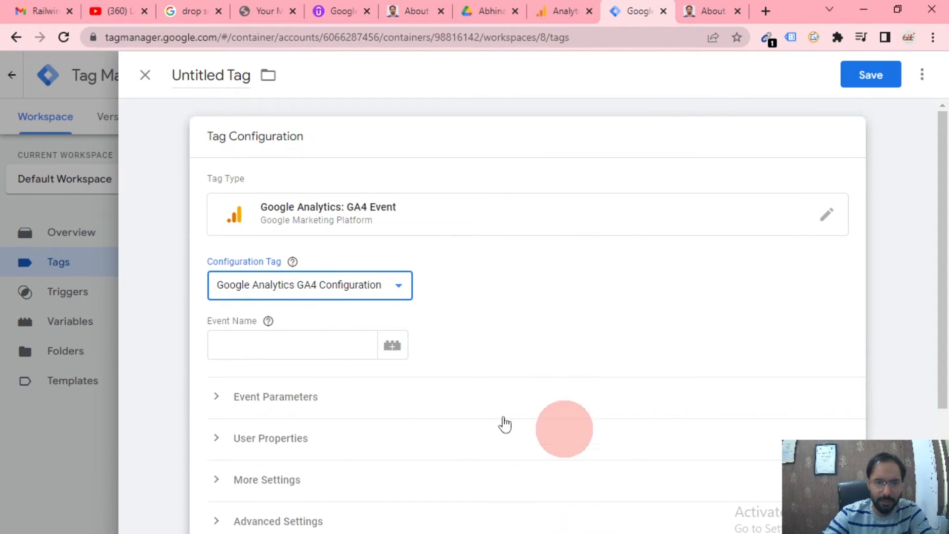
{"action": "left_click", "coordinate": [323, 352]}
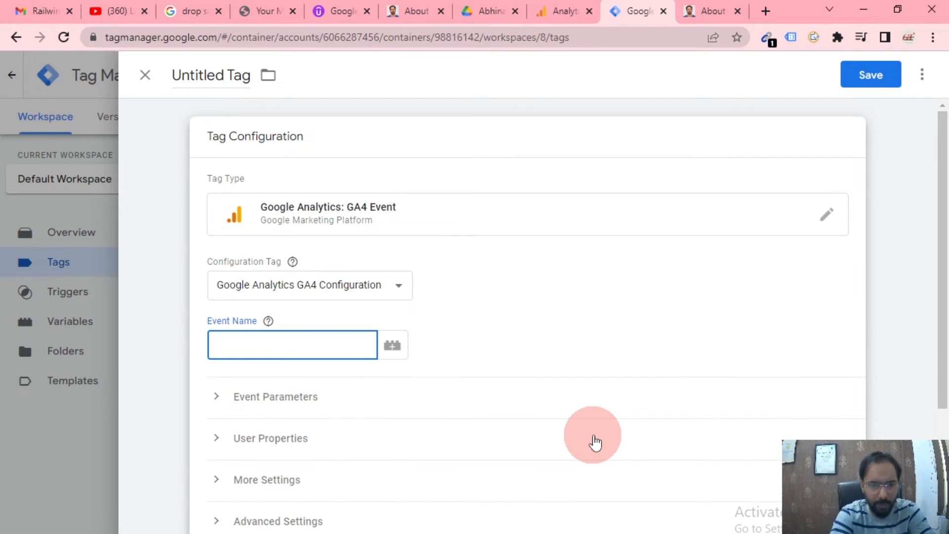
{"action": "type", "text": "Do"}
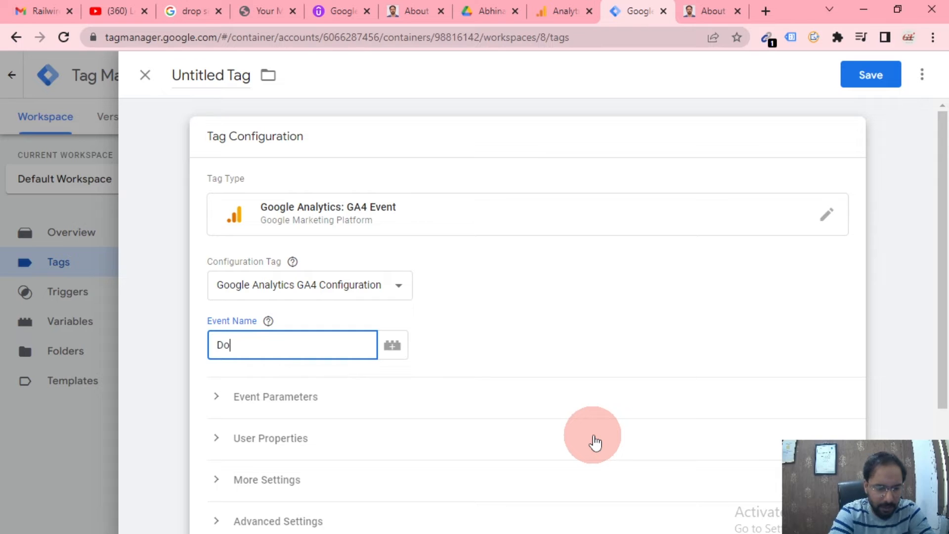
{"action": "type", "text": "wnload C"}
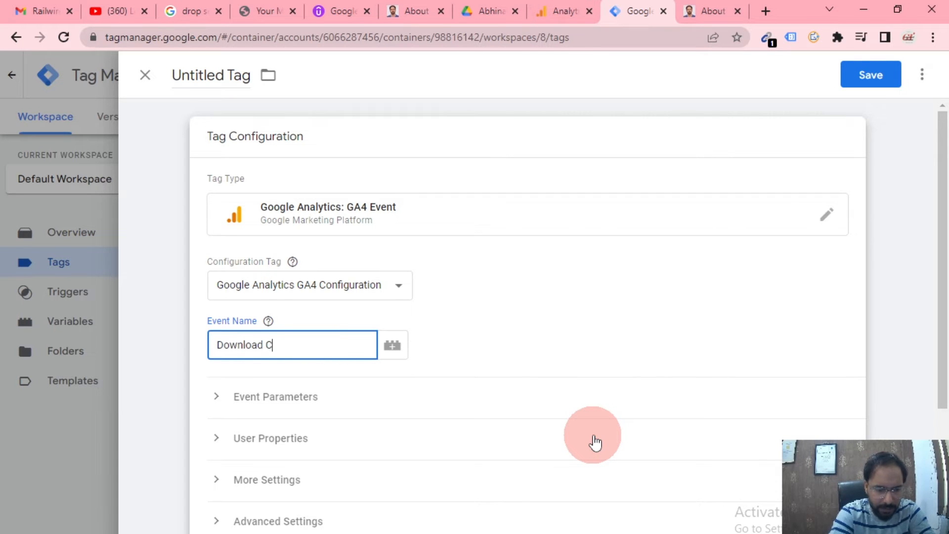
{"action": "type", "text": "V"}
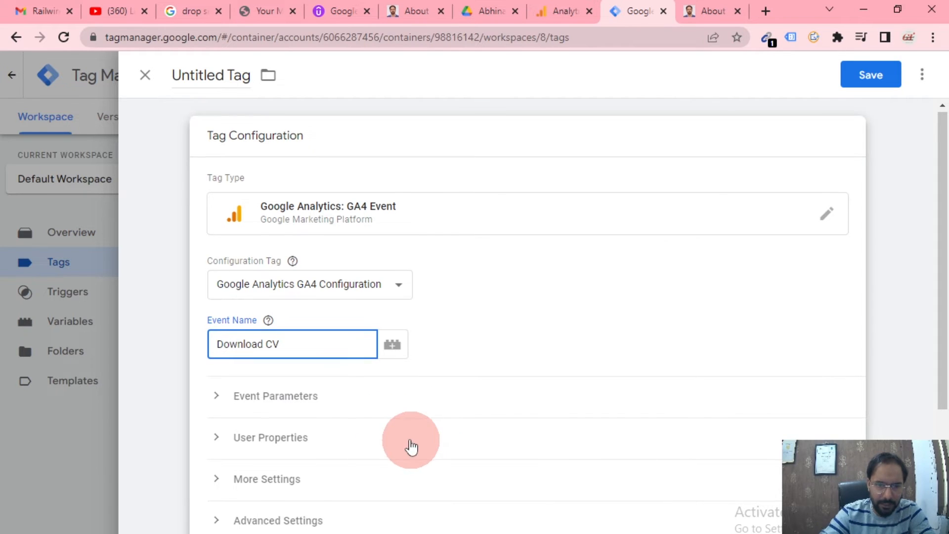
Examine the tag's Event Parameters, More Settings and User Properties sections.
{"action": "scroll", "coordinate": [384, 381], "scroll_direction": "down", "scroll_amount": 1}
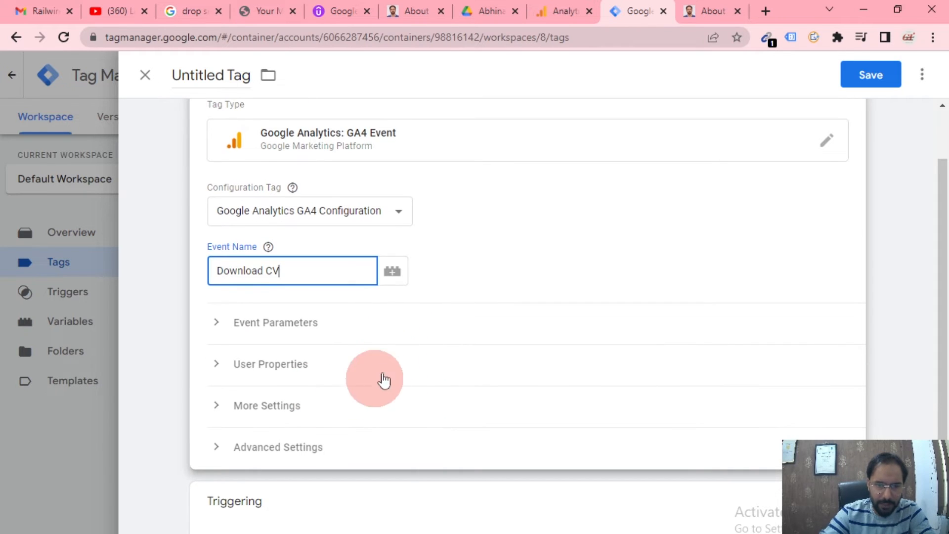
{"action": "left_click", "coordinate": [401, 337]}
{"action": "scroll", "coordinate": [502, 391], "scroll_direction": "down", "scroll_amount": 3}
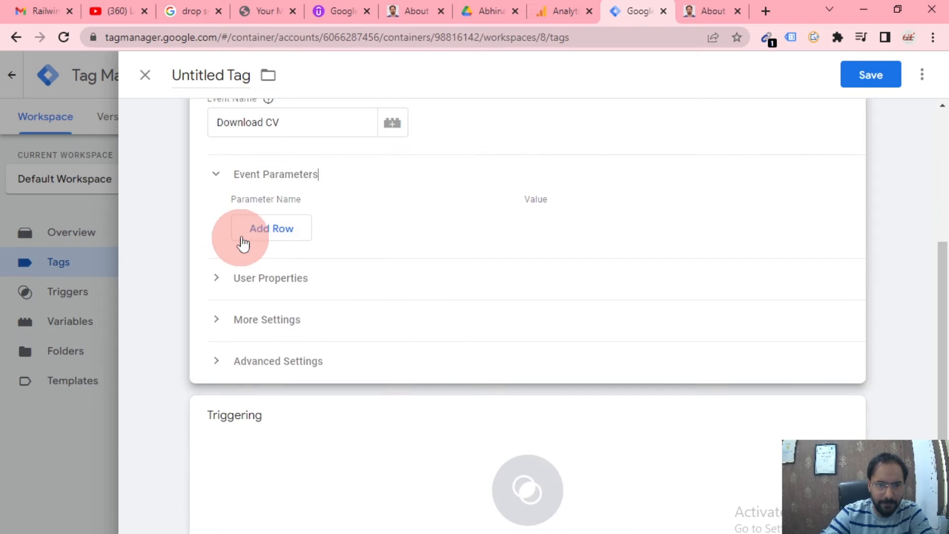
{"action": "left_click", "coordinate": [218, 184]}
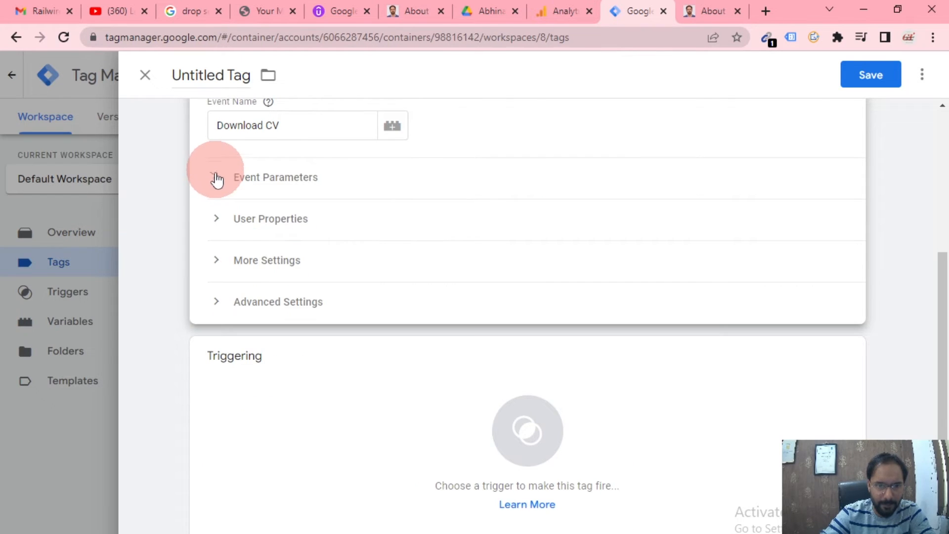
{"action": "left_click", "coordinate": [401, 271]}
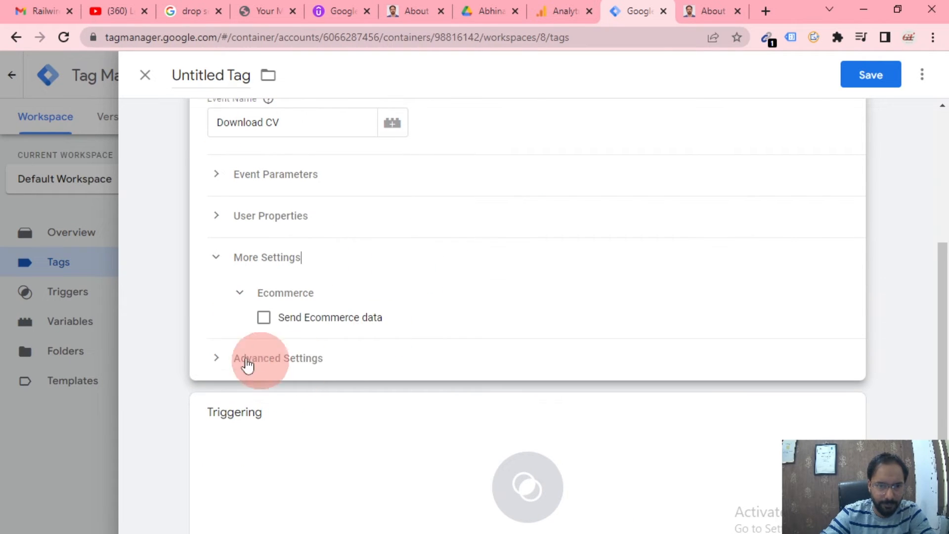
{"action": "left_click", "coordinate": [220, 253]}
{"action": "left_click", "coordinate": [240, 227]}
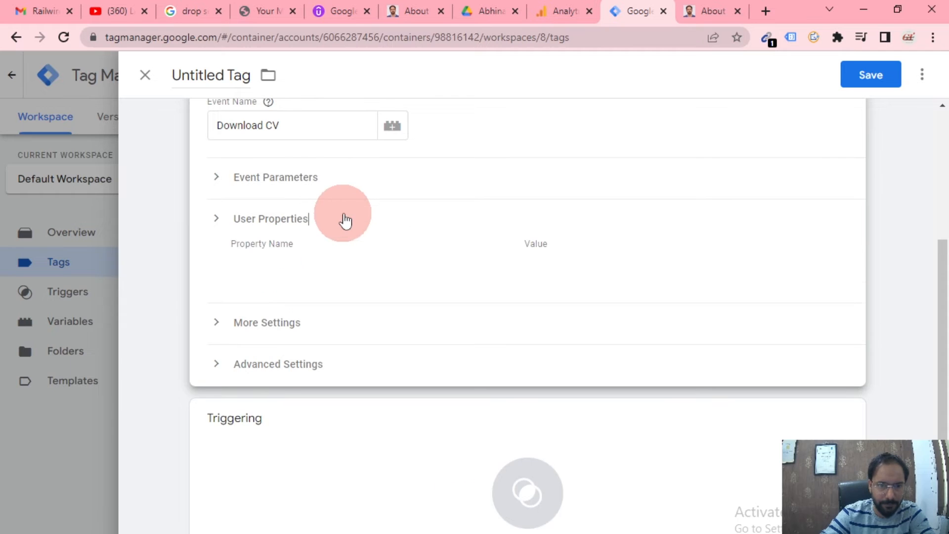
{"action": "left_click", "coordinate": [217, 226]}
Add an event parameter to the tag with the Click URL variable as its parameter name.
{"action": "left_click", "coordinate": [348, 184]}
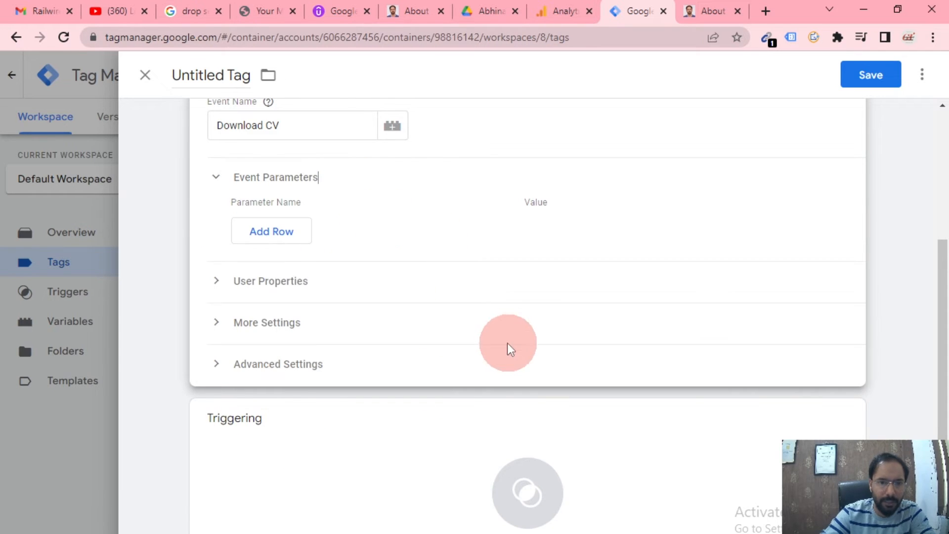
{"action": "left_click", "coordinate": [270, 231]}
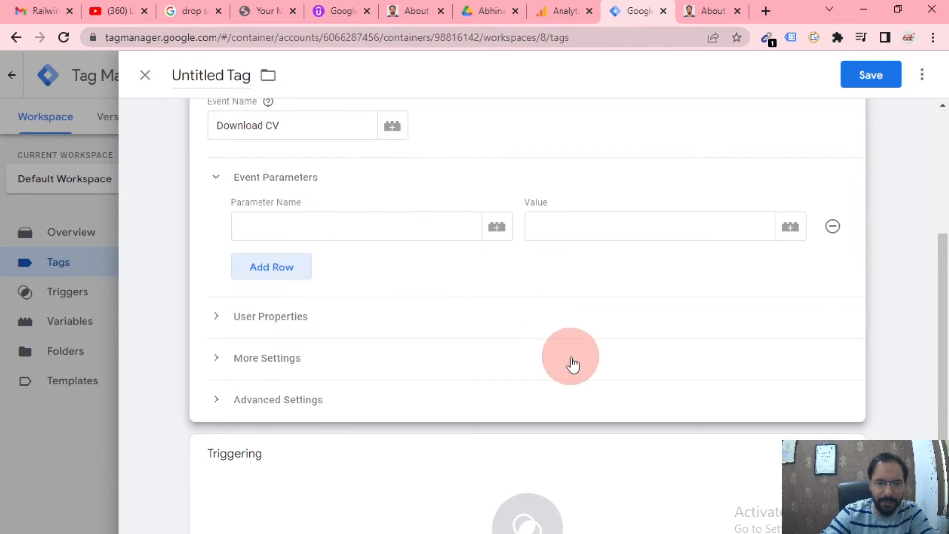
{"action": "left_click", "coordinate": [496, 227]}
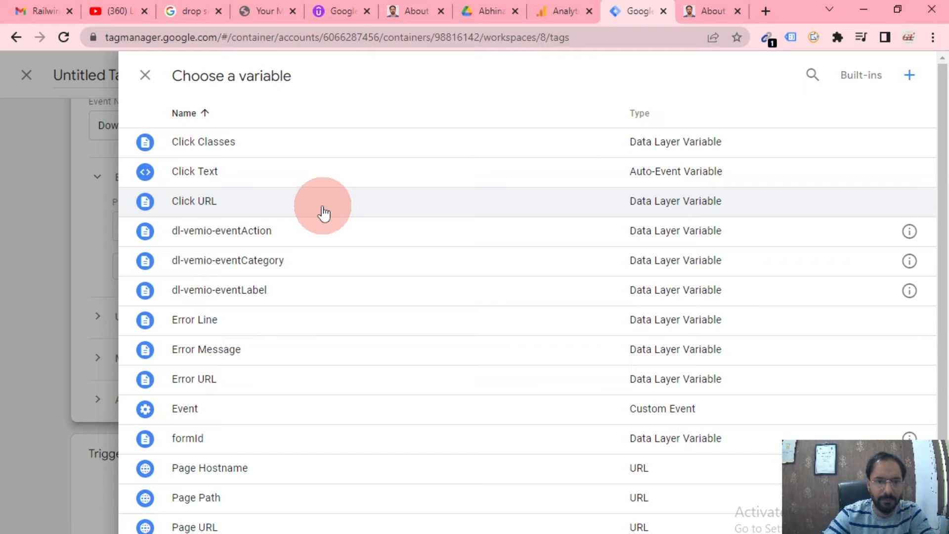
{"action": "scroll", "coordinate": [324, 214], "scroll_direction": "down", "scroll_amount": 2}
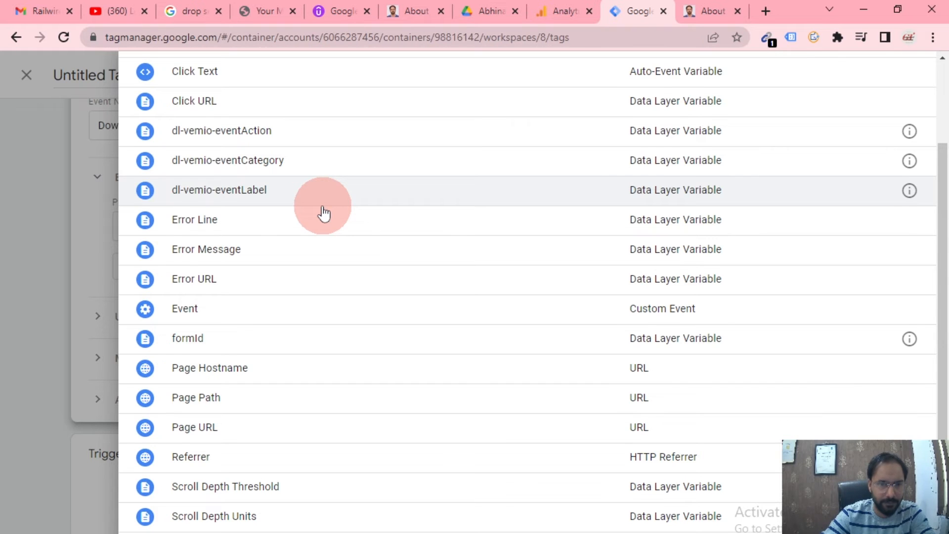
{"action": "scroll", "coordinate": [324, 213], "scroll_direction": "up", "scroll_amount": 2}
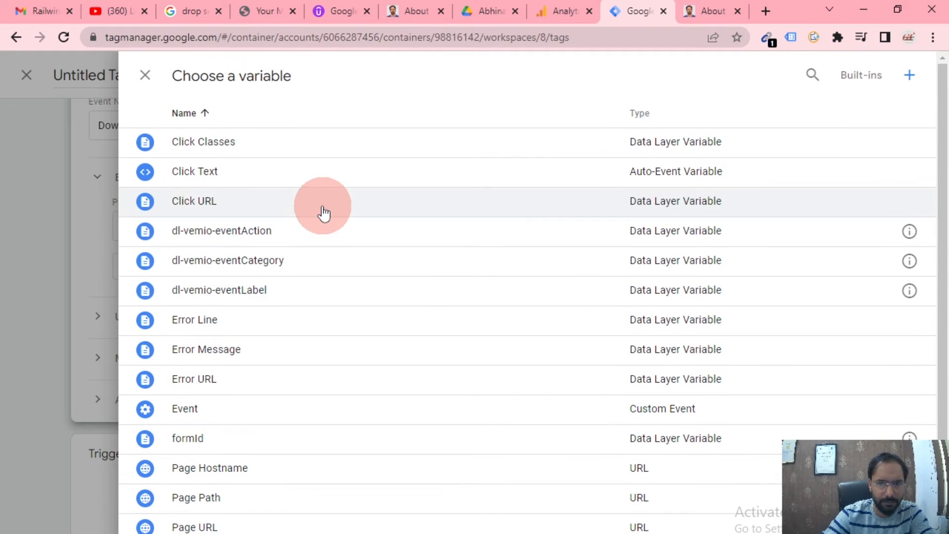
{"action": "left_click", "coordinate": [287, 214]}
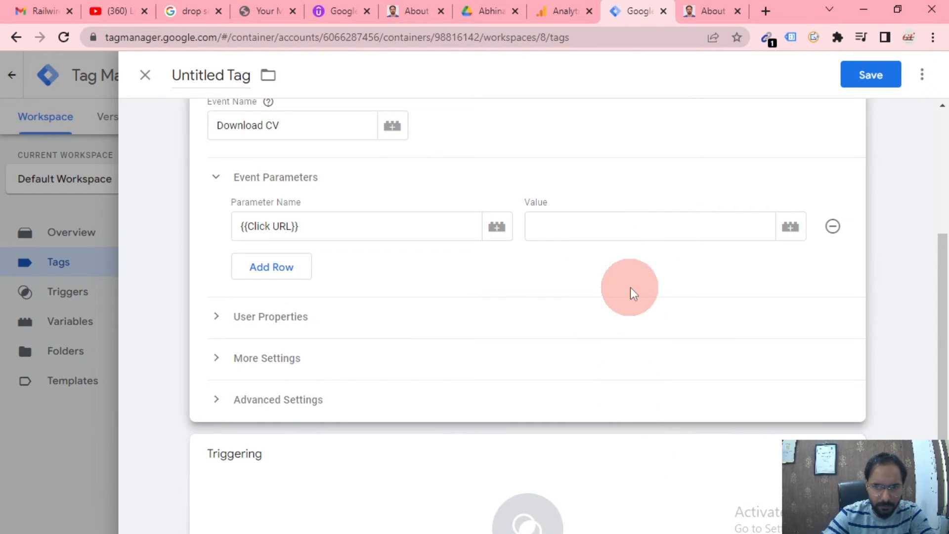
Set the event parameter's value to /download/{{Click URL}}, using the Click URL variable.
{"action": "left_click", "coordinate": [606, 231]}
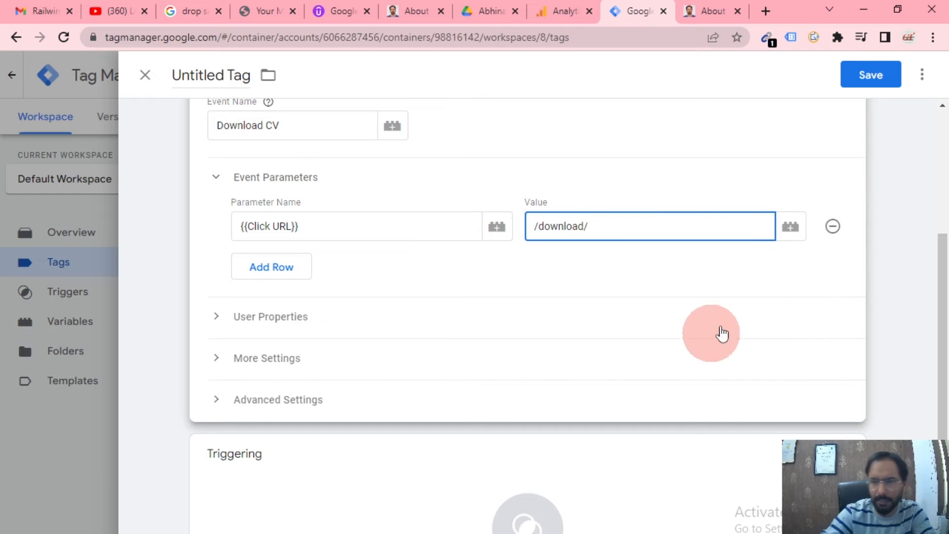
{"action": "left_click", "coordinate": [790, 227]}
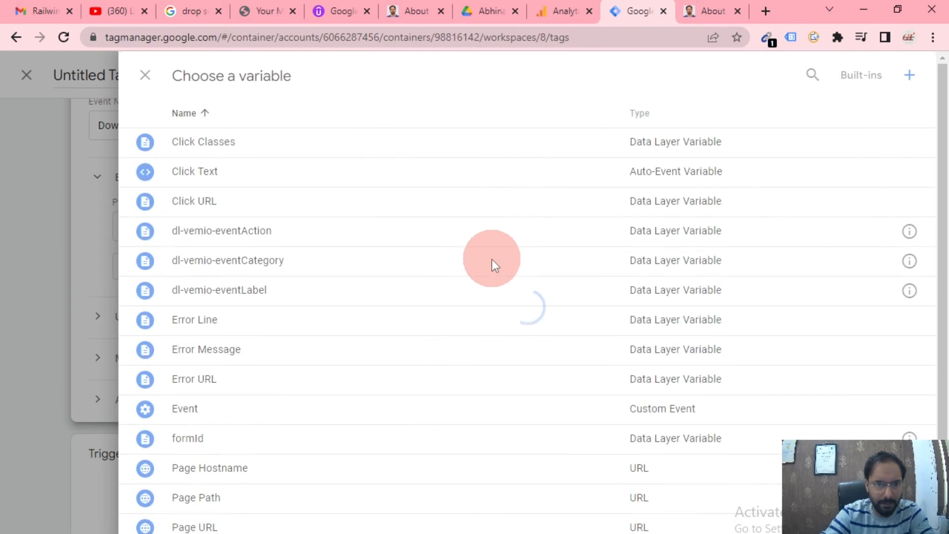
{"action": "left_click", "coordinate": [265, 203]}
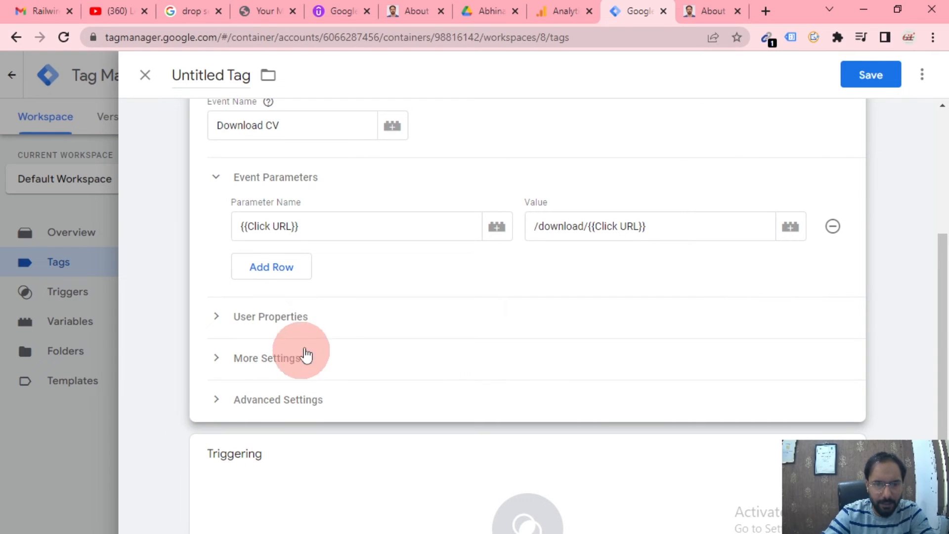
Assign Download CV Trigger as the tag's firing trigger.
{"action": "scroll", "coordinate": [618, 452], "scroll_direction": "down", "scroll_amount": 2}
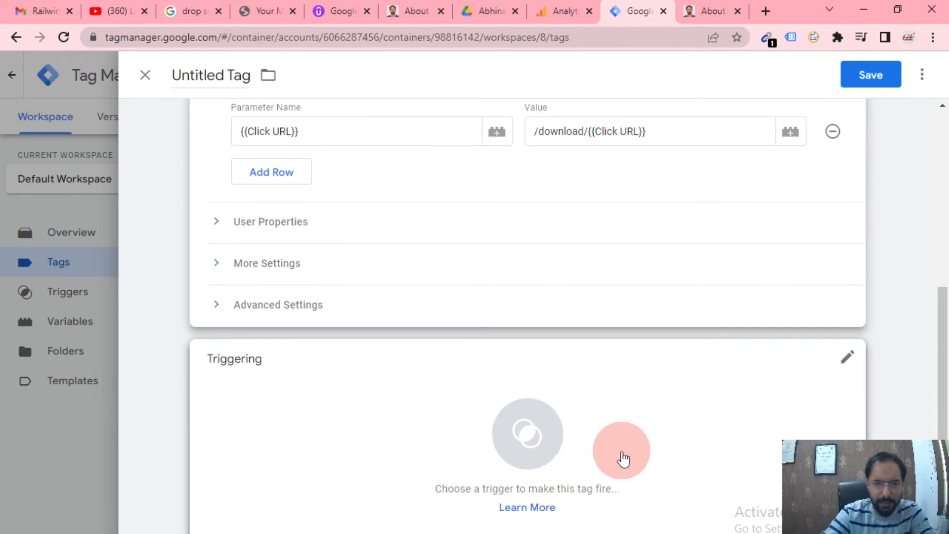
{"action": "left_click", "coordinate": [531, 447]}
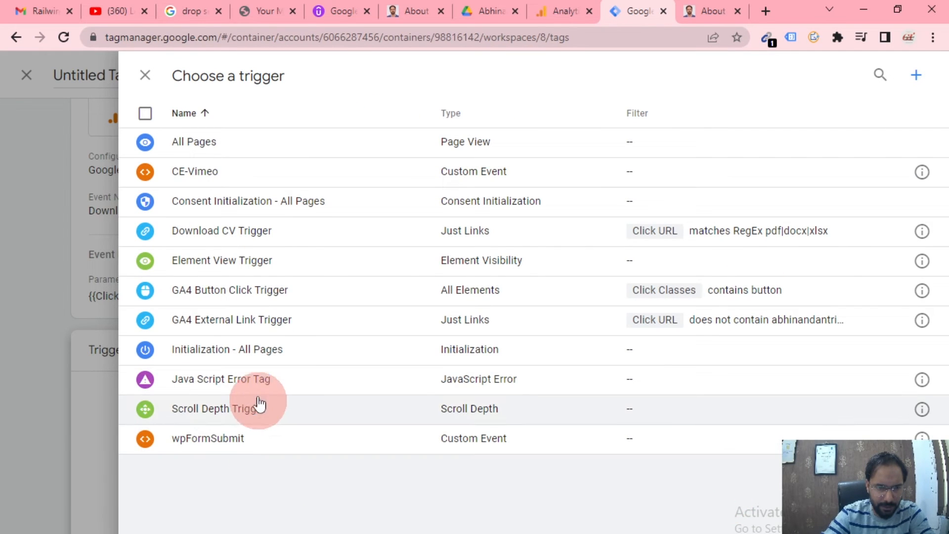
{"action": "left_click", "coordinate": [226, 238]}
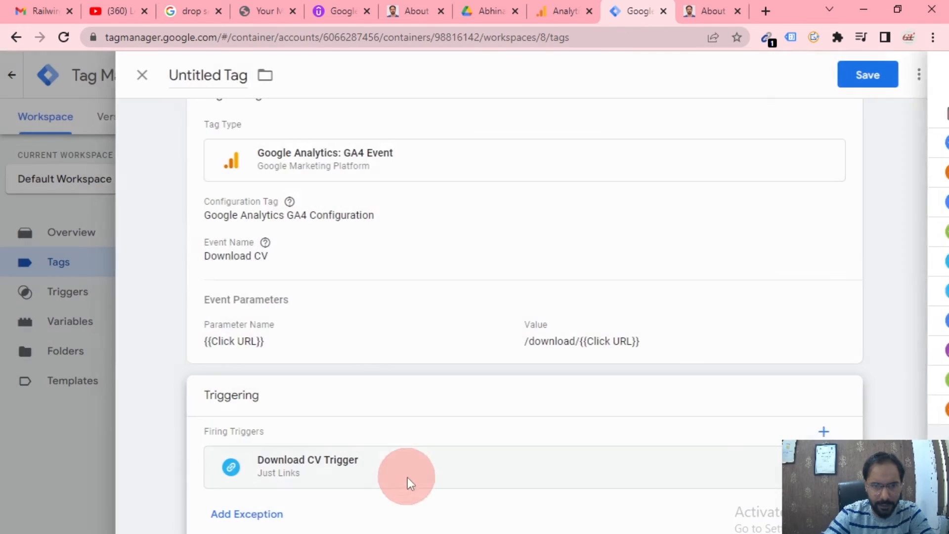
Name the tag CV Download Tag and save it.
{"action": "left_click", "coordinate": [880, 78]}
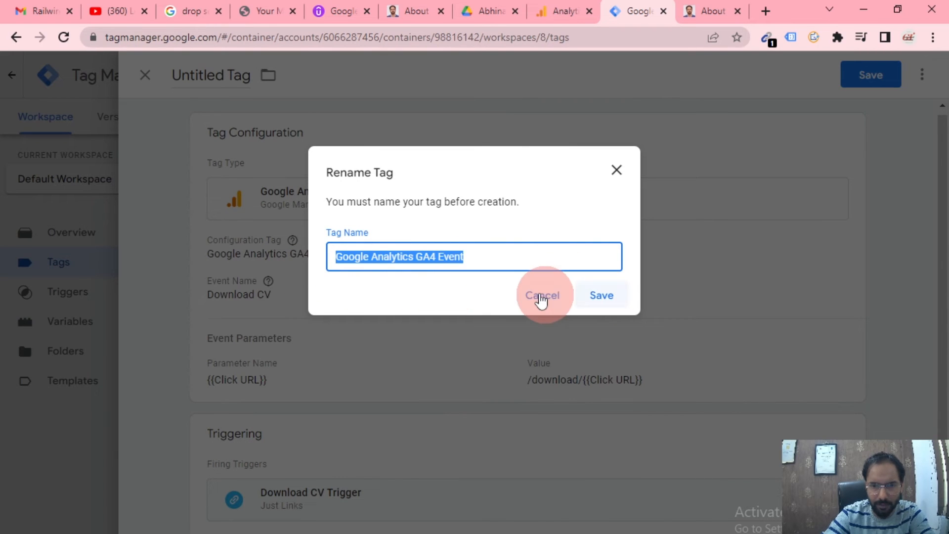
{"action": "left_click", "coordinate": [542, 300]}
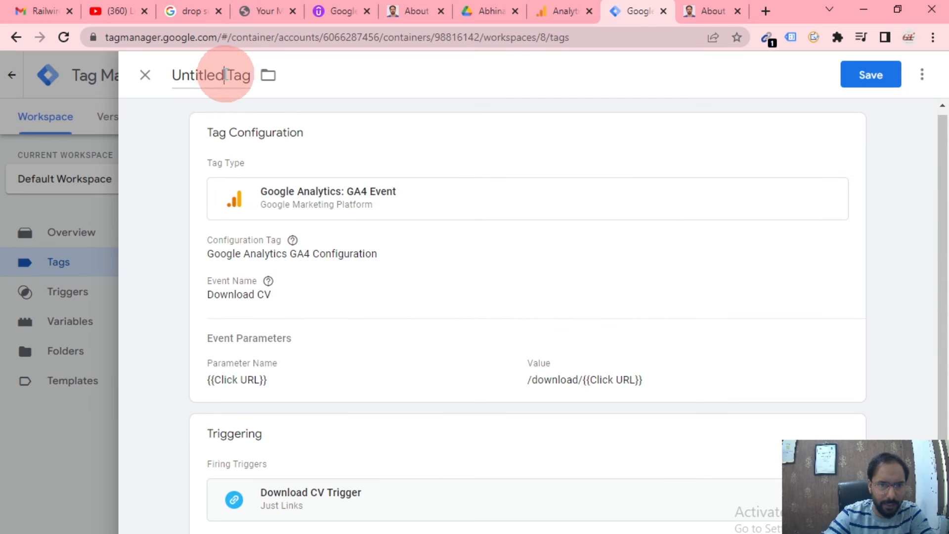
{"action": "left_click_drag", "start_coordinate": [224, 75], "coordinate": [207, 75]}
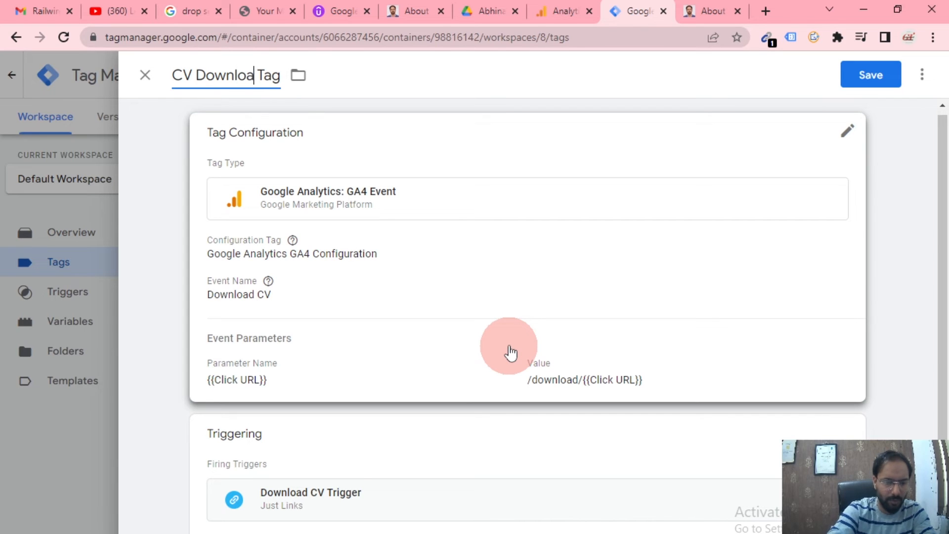
{"action": "left_click", "coordinate": [866, 82]}
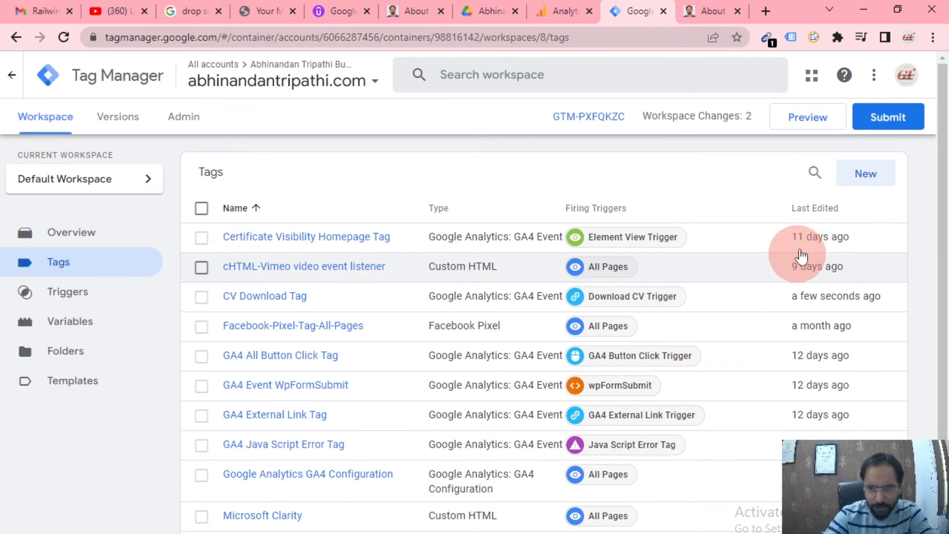
Preview the container by connecting Tag Assistant to the website's About page, and review the fired and unfired tags.
{"action": "left_click", "coordinate": [820, 120]}
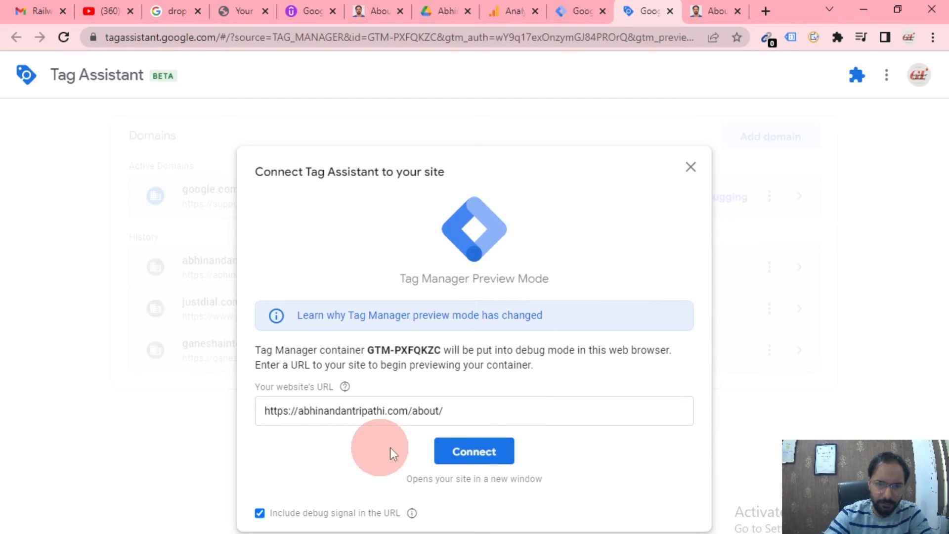
{"action": "left_click", "coordinate": [452, 453]}
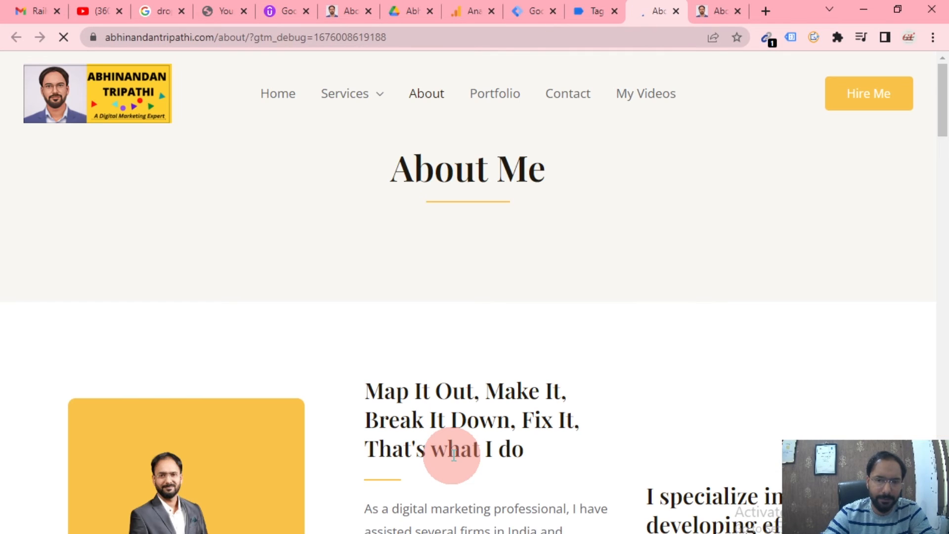
{"action": "scroll", "coordinate": [453, 454], "scroll_direction": "down", "scroll_amount": 10}
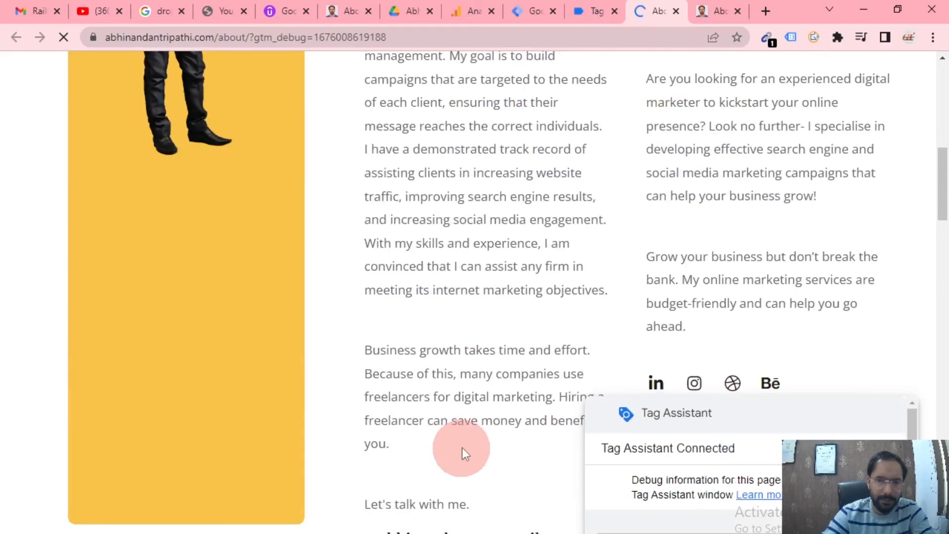
{"action": "left_click", "coordinate": [582, 6]}
{"action": "left_click", "coordinate": [482, 341]}
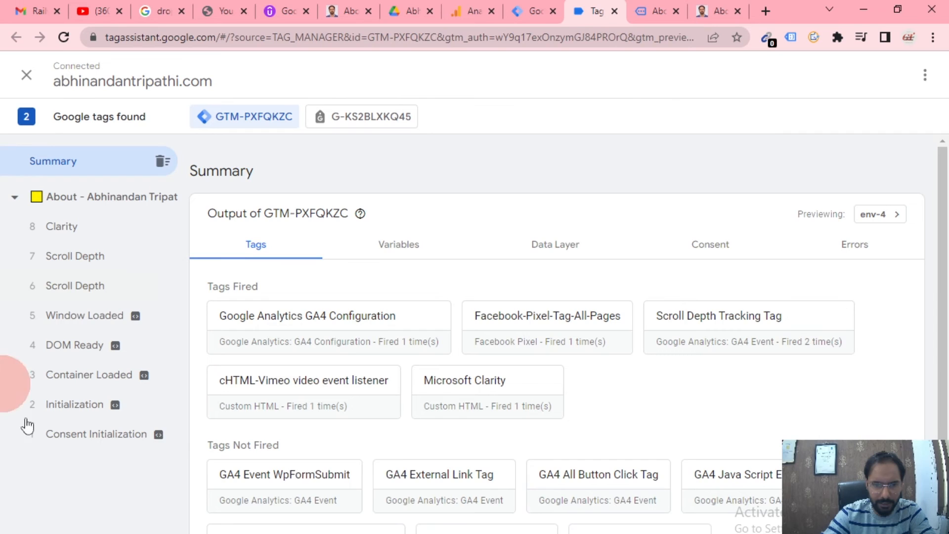
{"action": "scroll", "coordinate": [381, 474], "scroll_direction": "down", "scroll_amount": 1}
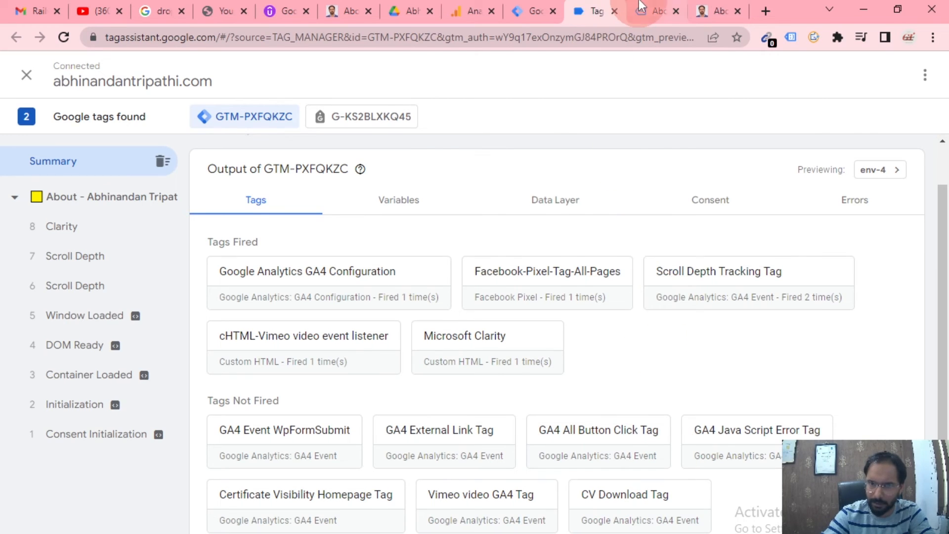
Open the CV with the About page's Download CV button and check in Tag Assistant whether CV Download Tag fired.
{"action": "left_click", "coordinate": [653, 11]}
{"action": "scroll", "coordinate": [357, 464], "scroll_direction": "down", "scroll_amount": 10}
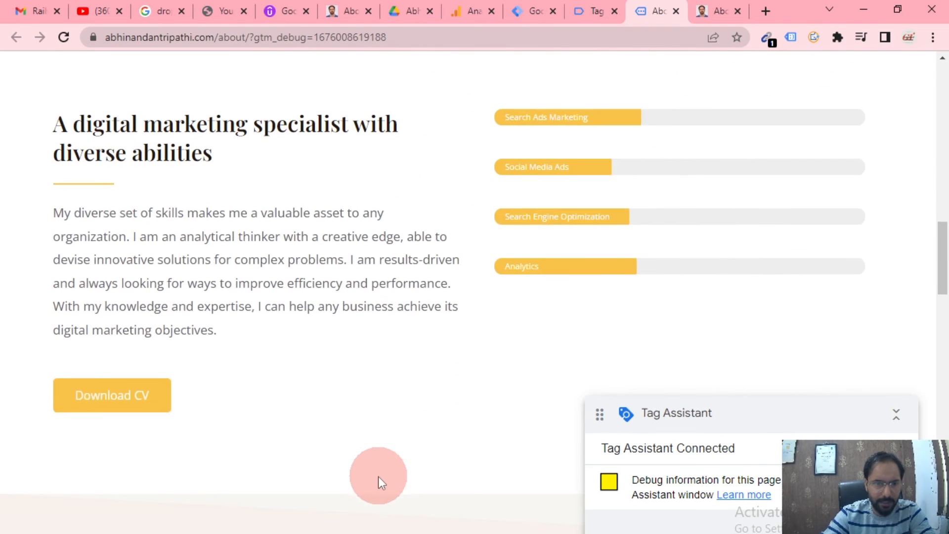
{"action": "left_click", "coordinate": [101, 410]}
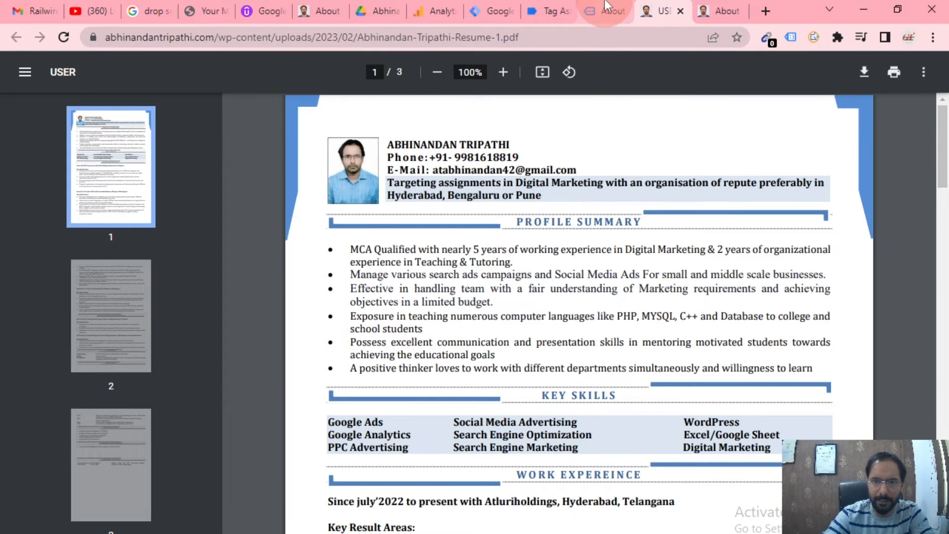
{"action": "left_click", "coordinate": [607, 6]}
{"action": "left_click", "coordinate": [546, 7]}
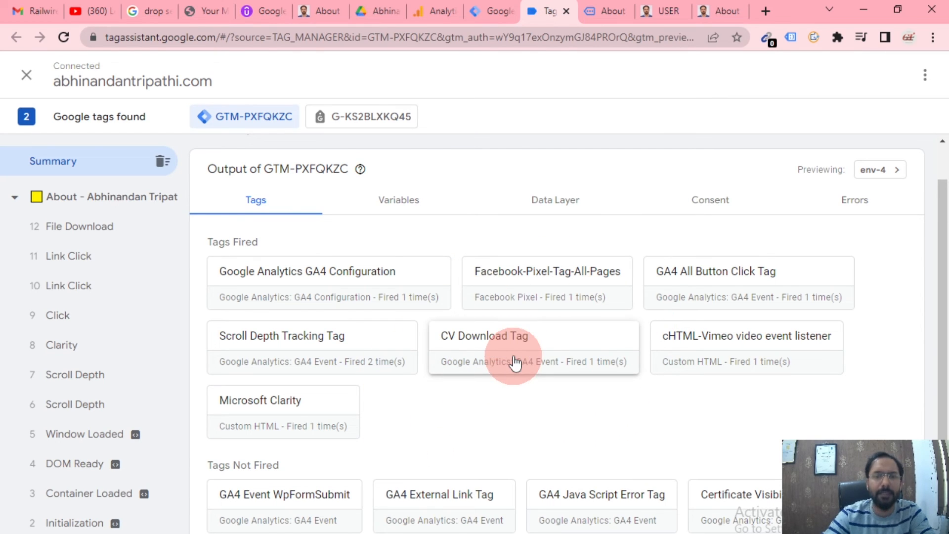
Examine the container's data layer for the file download's event name, element URL and element text.
{"action": "left_click", "coordinate": [551, 199]}
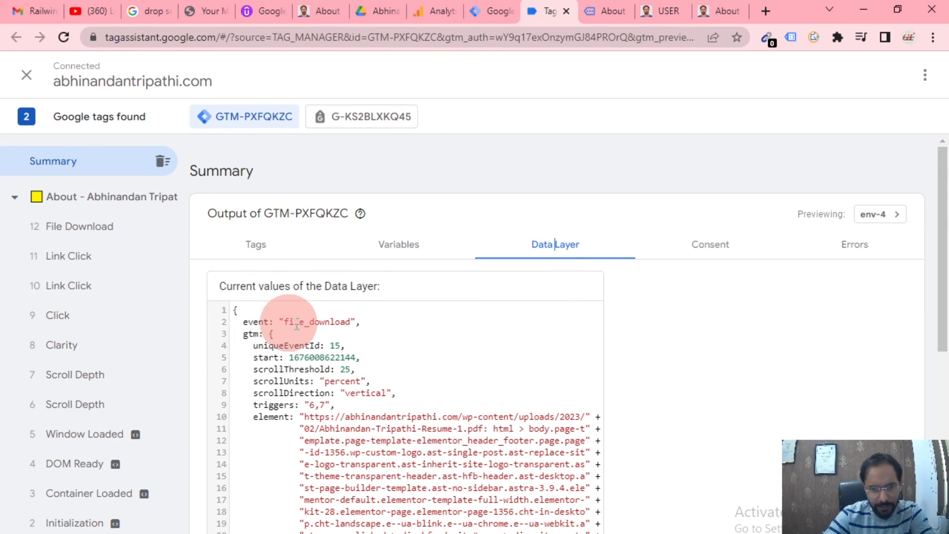
{"action": "left_click_drag", "start_coordinate": [287, 325], "coordinate": [349, 324]}
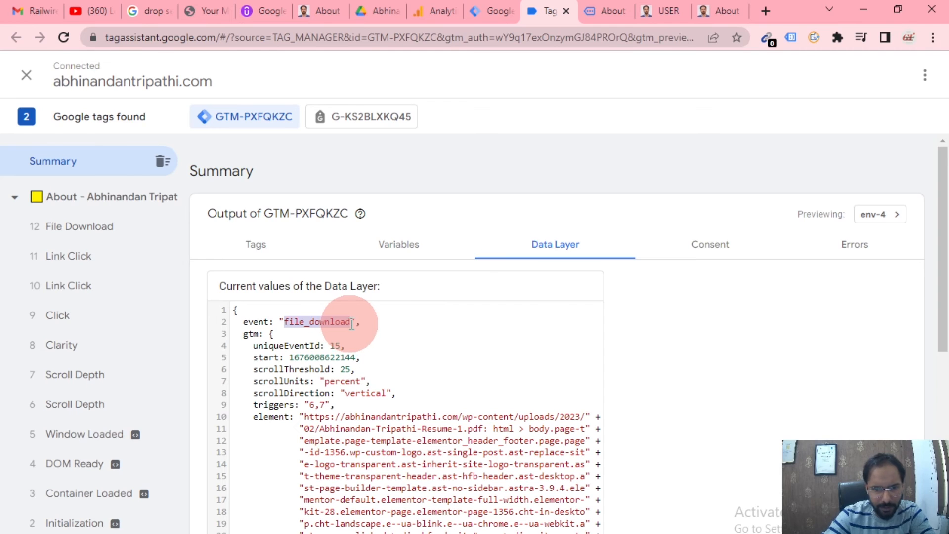
{"action": "scroll", "coordinate": [440, 359], "scroll_direction": "down", "scroll_amount": 3}
{"action": "left_click", "coordinate": [539, 257]}
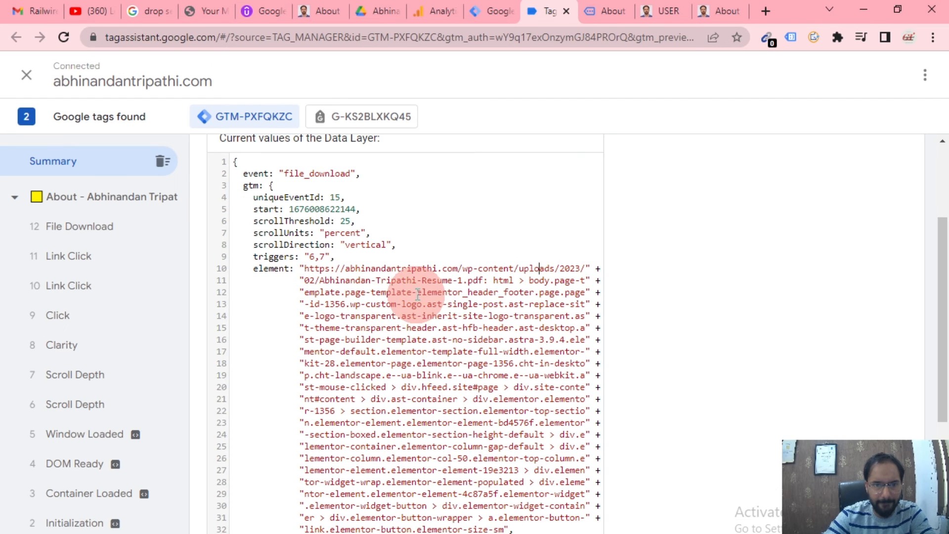
{"action": "scroll", "coordinate": [417, 295], "scroll_direction": "down", "scroll_amount": 5}
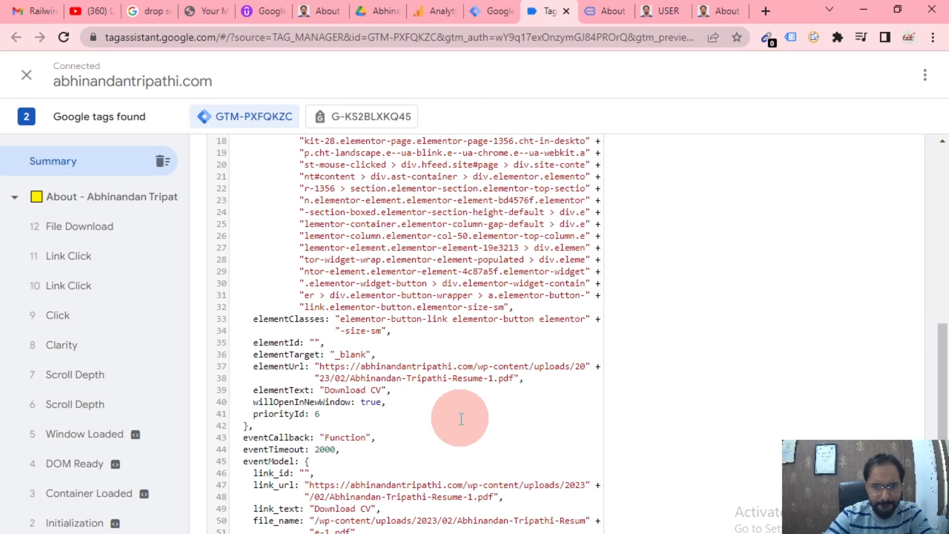
{"action": "scroll", "coordinate": [457, 418], "scroll_direction": "down", "scroll_amount": 1}
{"action": "left_click_drag", "start_coordinate": [321, 323], "coordinate": [507, 334]}
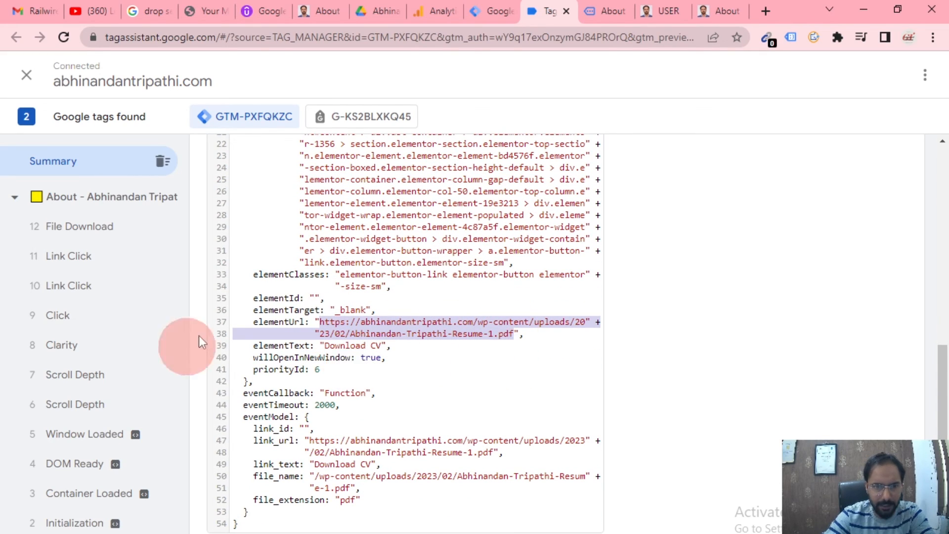
{"action": "left_click", "coordinate": [427, 437]}
{"action": "left_click_drag", "start_coordinate": [327, 346], "coordinate": [385, 346]}
{"action": "scroll", "coordinate": [447, 380], "scroll_direction": "up", "scroll_amount": 10}
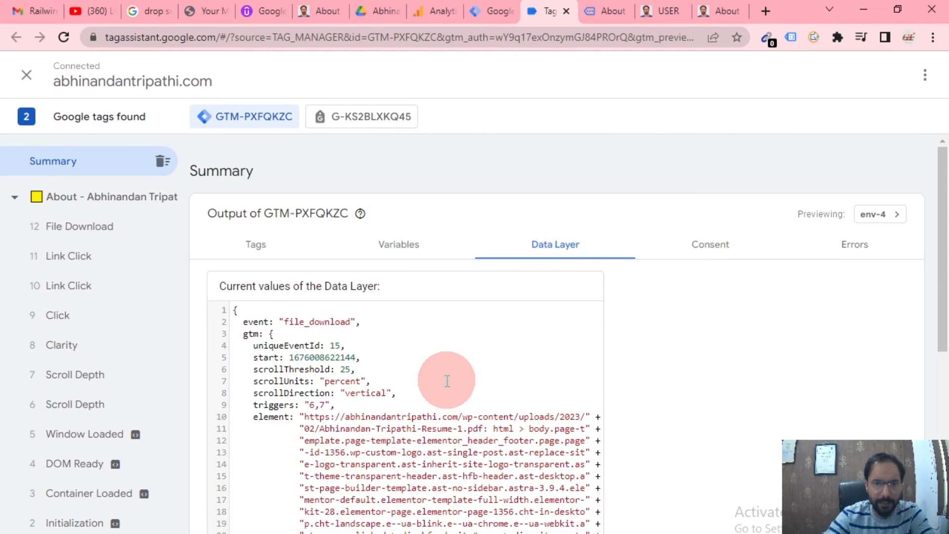
Check the container summary's variables, data layer and consent information.
{"action": "left_click", "coordinate": [408, 248]}
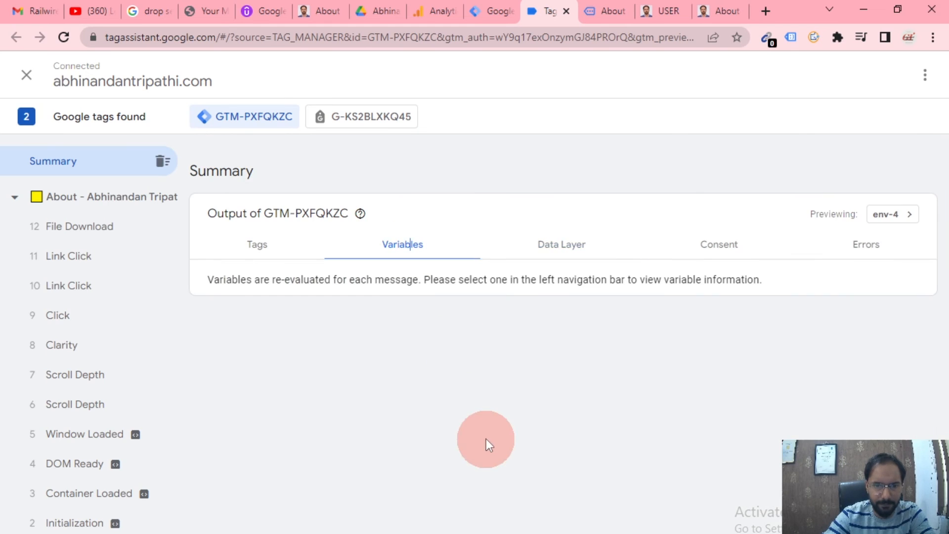
{"action": "left_click", "coordinate": [567, 249]}
{"action": "left_click", "coordinate": [707, 249]}
{"action": "left_click", "coordinate": [560, 234]}
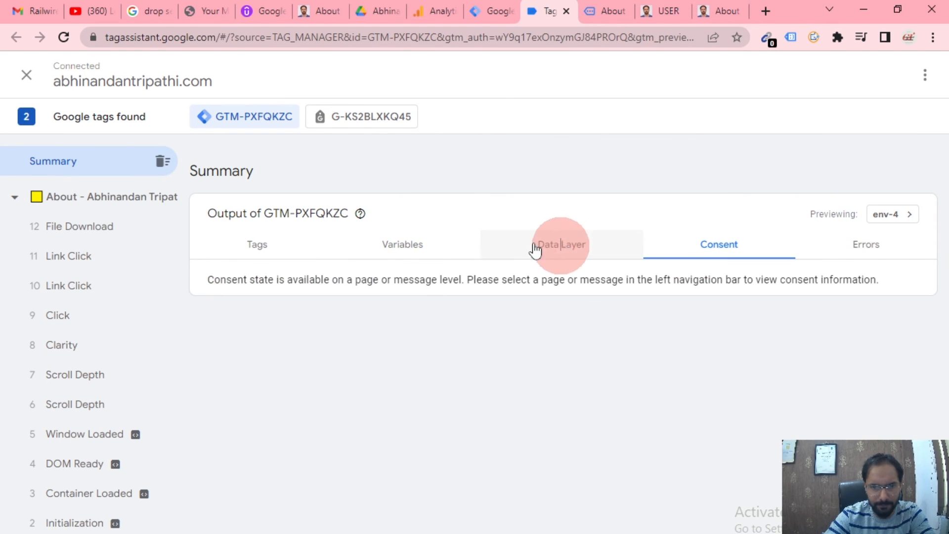
Review the properties and firing trigger of the fired CV Download Tag, and close its details.
{"action": "left_click", "coordinate": [254, 247]}
{"action": "left_click", "coordinate": [565, 479]}
{"action": "left_click", "coordinate": [533, 394]}
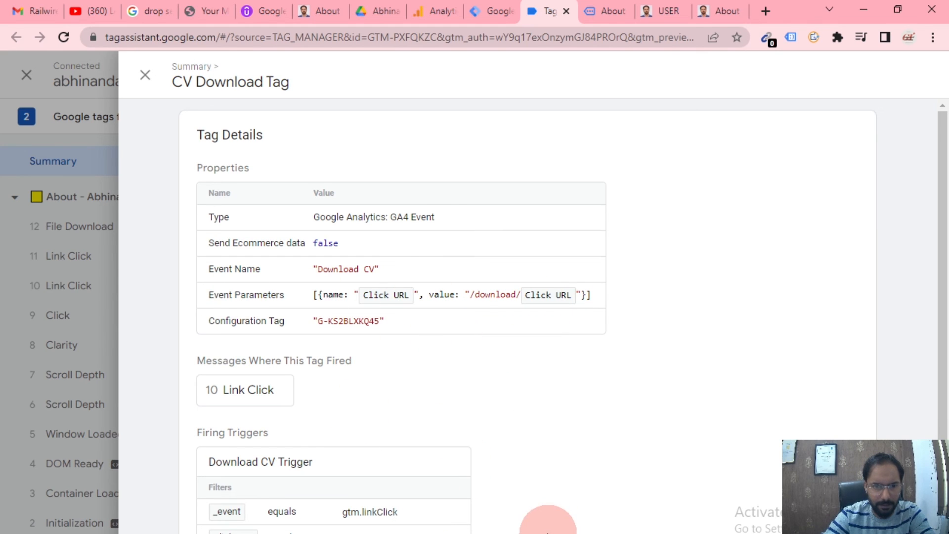
{"action": "scroll", "coordinate": [658, 381], "scroll_direction": "down", "scroll_amount": 2}
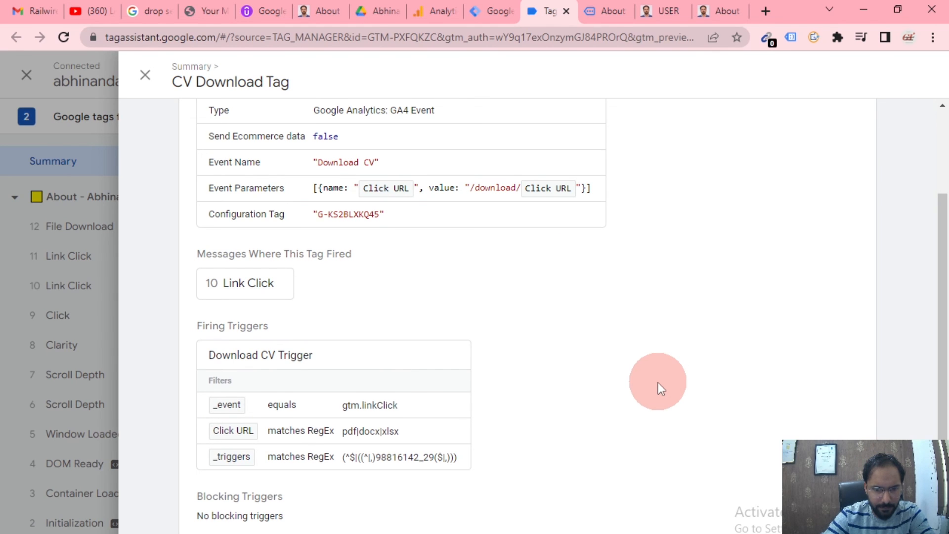
{"action": "scroll", "coordinate": [657, 381], "scroll_direction": "up", "scroll_amount": 2}
{"action": "left_click", "coordinate": [145, 76]}
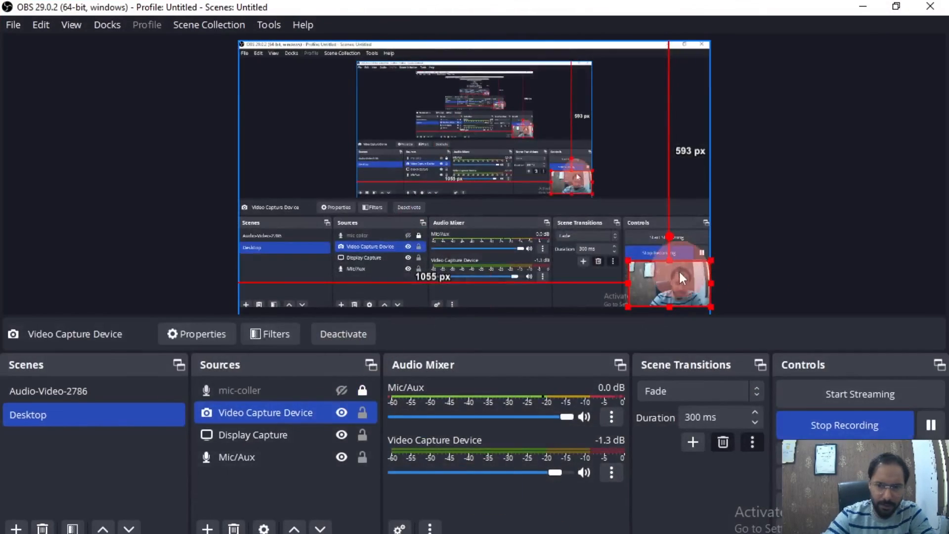
{"action": "left_click", "coordinate": [637, 266]}
{"action": "left_click", "coordinate": [633, 266]}
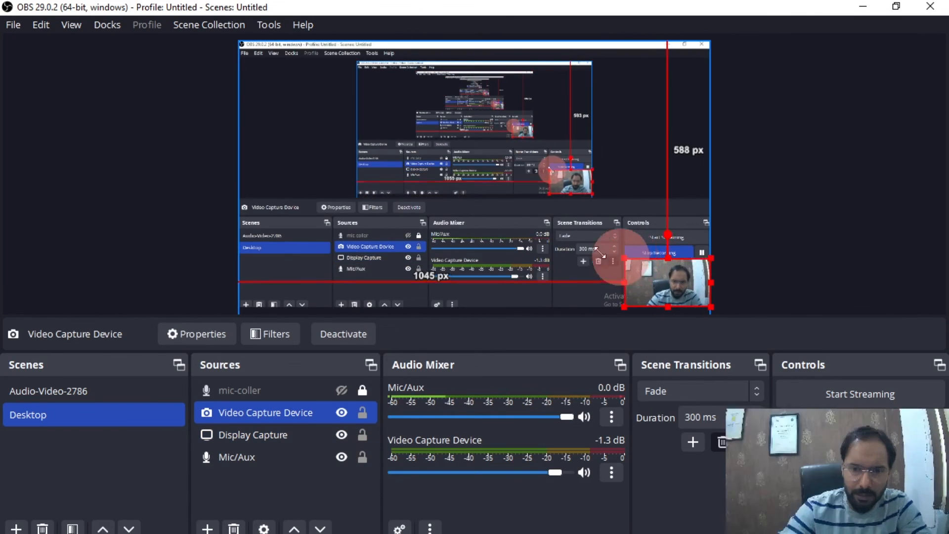